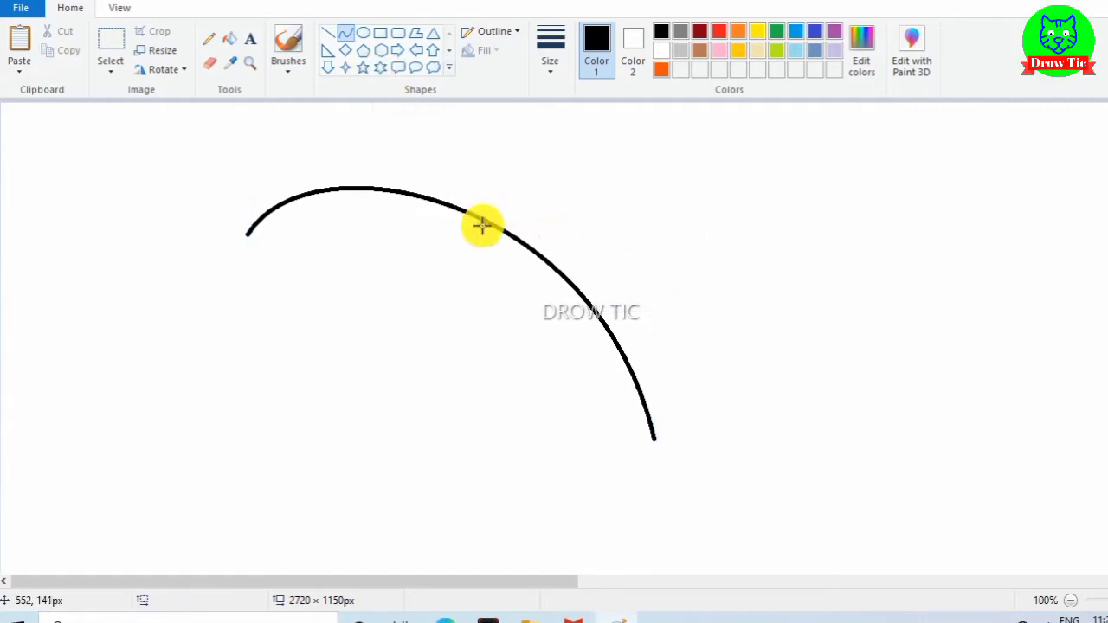
Draw a curved dorsal fin on the dolphin's back and erase the body line across its base.
mouse_move(466, 211)
mouse_down()
mouse_move(533, 251)
mouse_move(537, 154)
mouse_move(574, 213)
mouse_move(565, 193)
mouse_move(507, 168)
mouse_move(571, 225)
mouse_move(596, 210)
mouse_move(610, 224)
mouse_up()
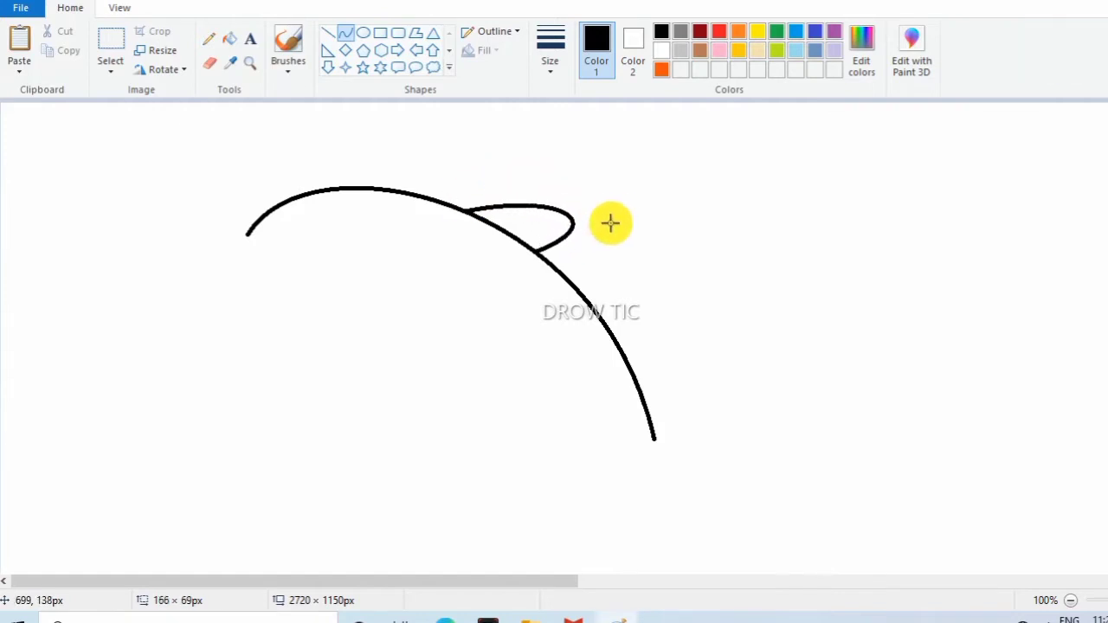
right_click(611, 222)
click(740, 173)
click(210, 65)
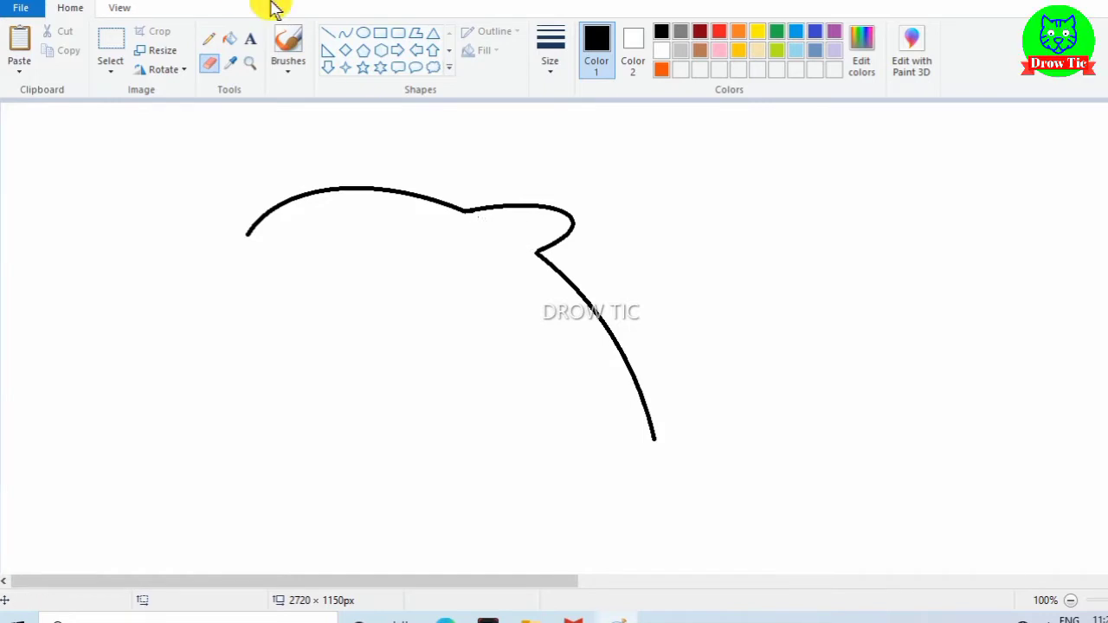
click(347, 37)
mouse_move(245, 235)
mouse_down()
mouse_move(223, 248)
mouse_move(253, 284)
mouse_move(263, 266)
mouse_move(188, 252)
mouse_move(266, 276)
mouse_move(203, 250)
mouse_move(175, 257)
mouse_move(193, 280)
mouse_up()
right_click(193, 255)
click(245, 233)
right_click(197, 259)
click(258, 273)
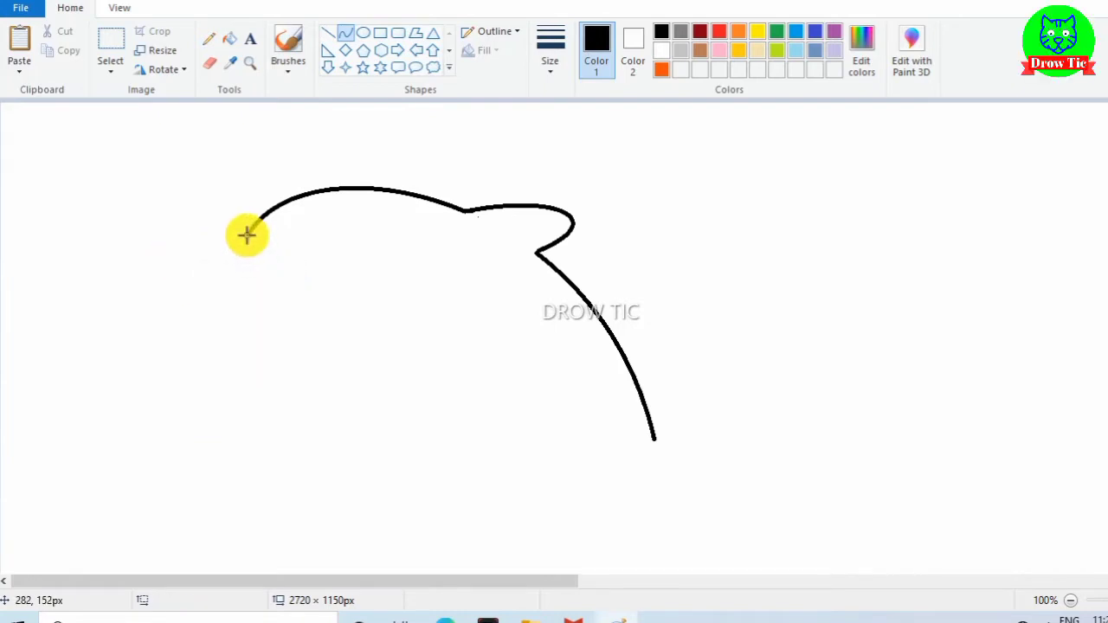
mouse_move(247, 234)
mouse_down()
mouse_move(240, 252)
mouse_move(250, 251)
mouse_up()
right_click(256, 254)
click(260, 258)
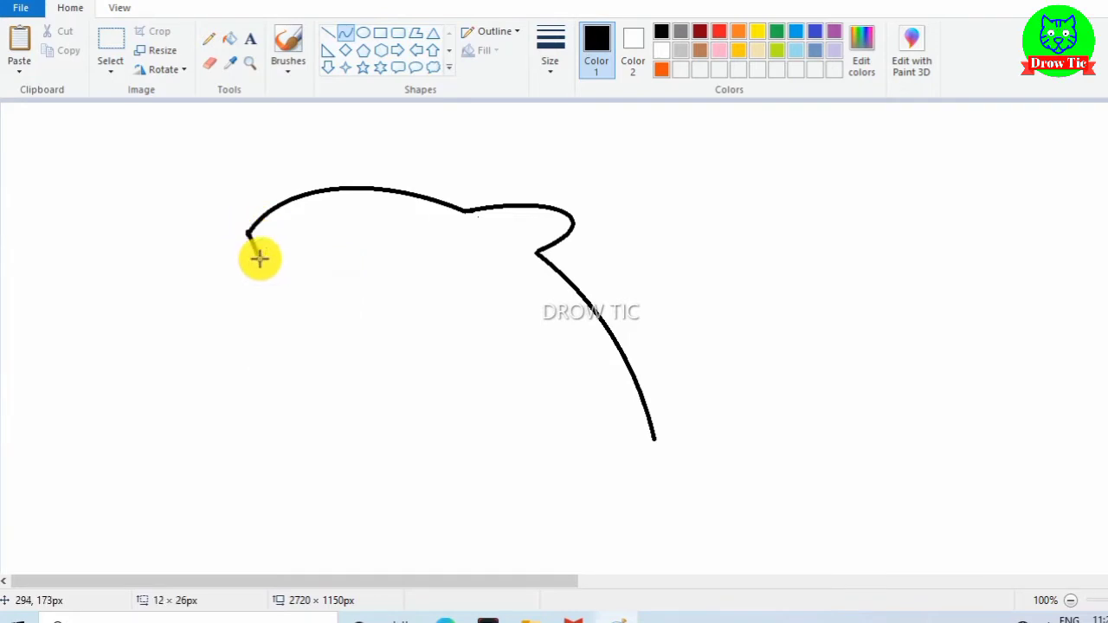
right_click(230, 250)
click(251, 263)
Draw one black curve from the forehead's lower end, rounding the snout and returning as the mouth line.
mouse_move(252, 234)
mouse_down()
mouse_move(272, 282)
mouse_move(206, 249)
mouse_move(200, 277)
mouse_move(155, 299)
mouse_move(163, 314)
mouse_move(144, 307)
mouse_move(131, 277)
mouse_move(152, 286)
mouse_move(150, 299)
mouse_up()
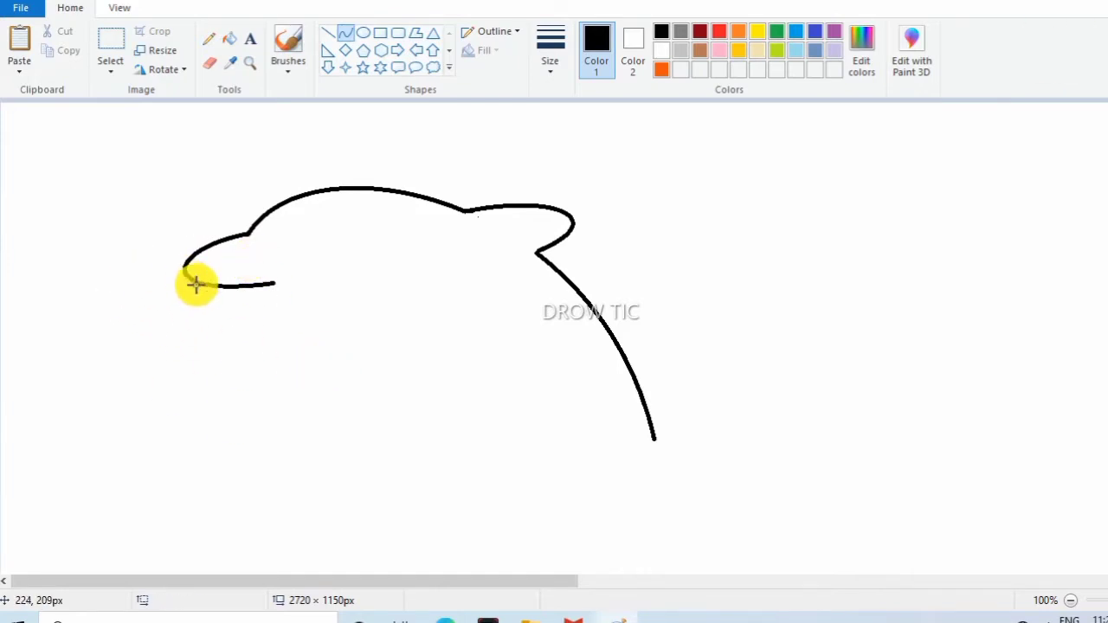
drag(195, 281, 590, 435)
drag(293, 355, 504, 344)
right_click(505, 343)
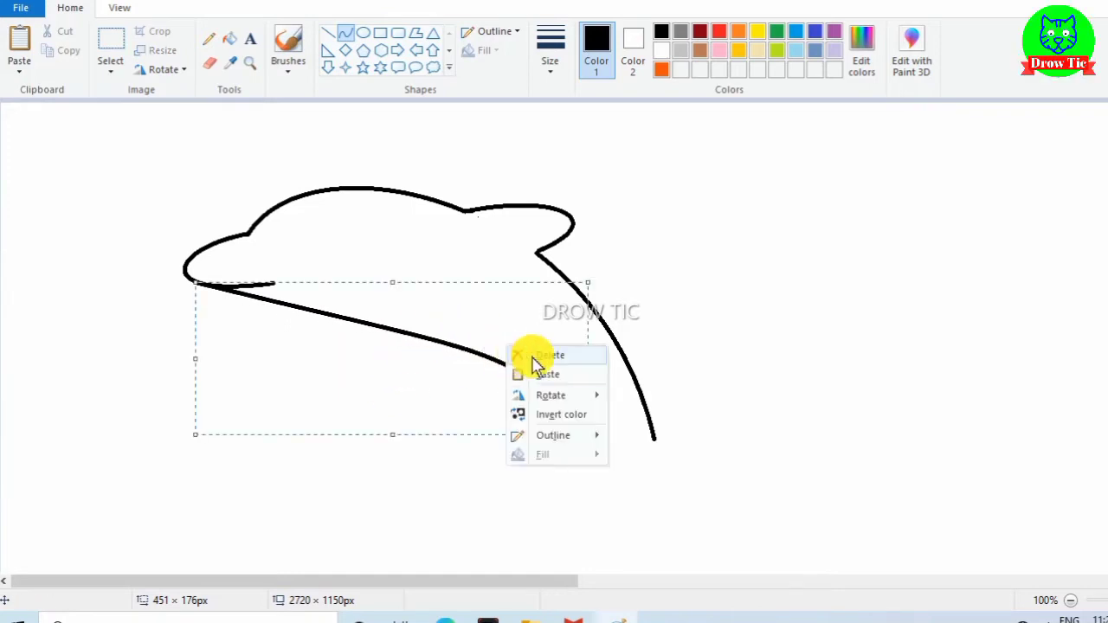
click(531, 357)
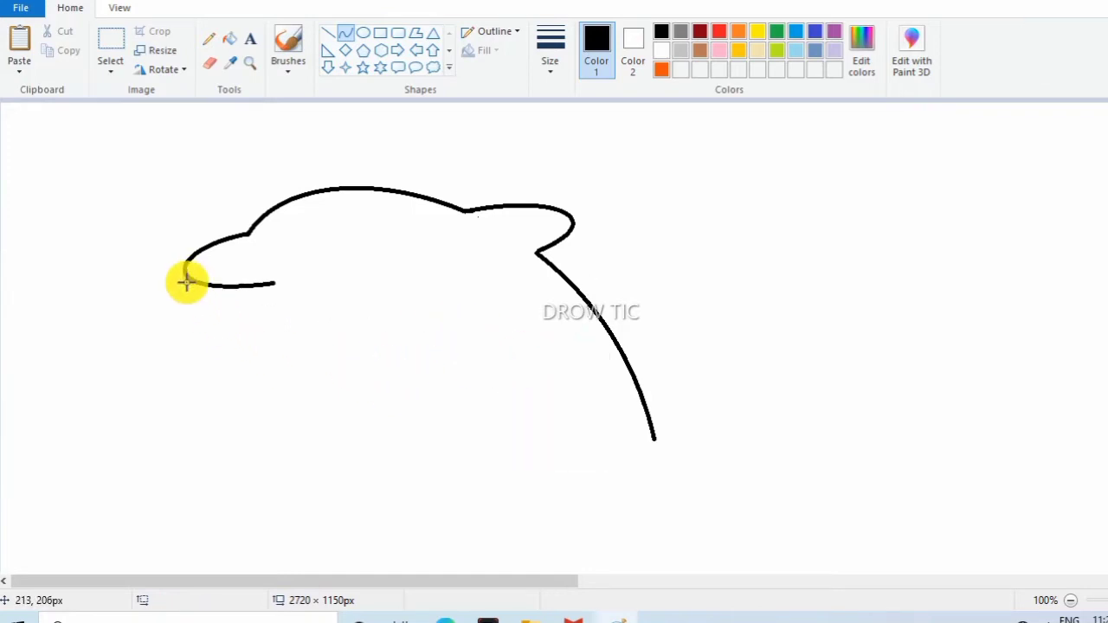
drag(187, 281, 178, 354)
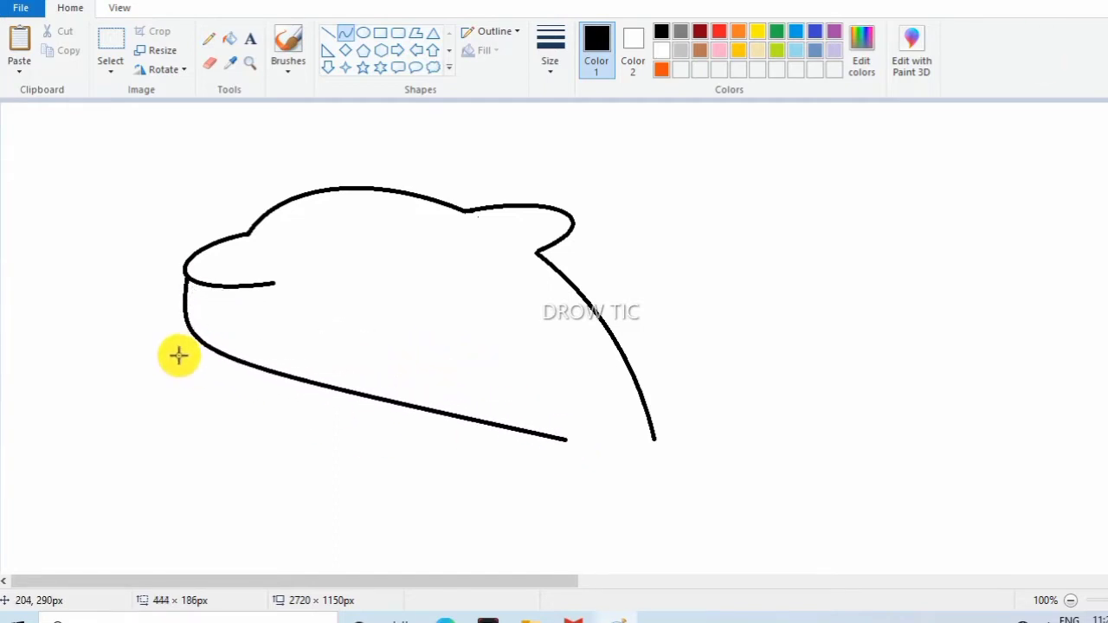
right_click(265, 372)
click(285, 459)
Draw the lower jaw and belly as one black curve from the snout's tip to the tail, about 451 × 178 px.
drag(188, 282, 584, 437)
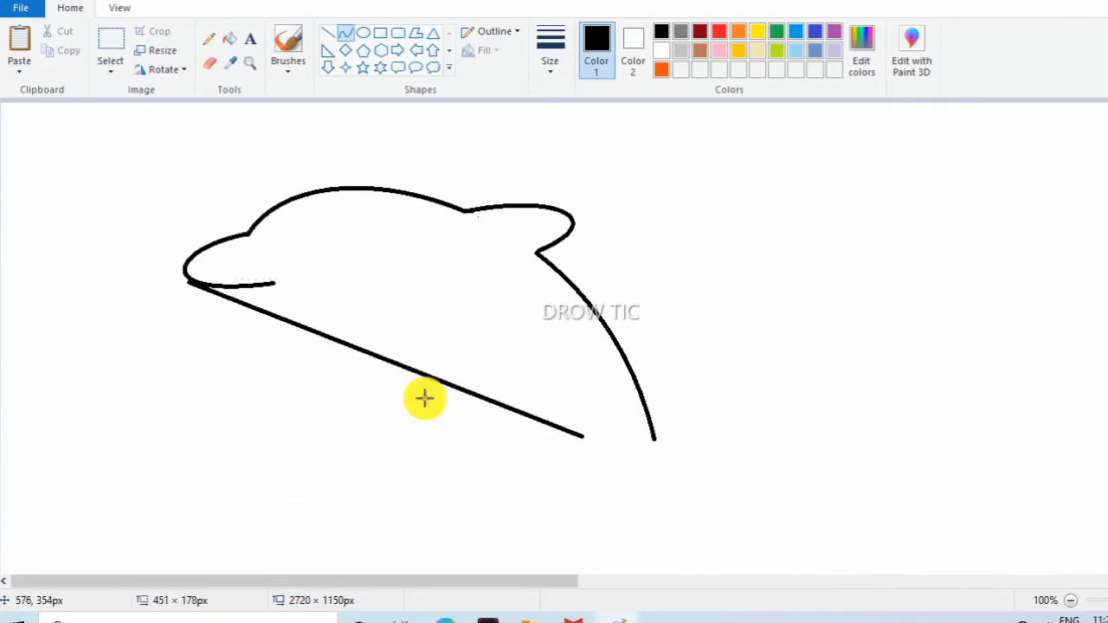
drag(424, 399, 407, 298)
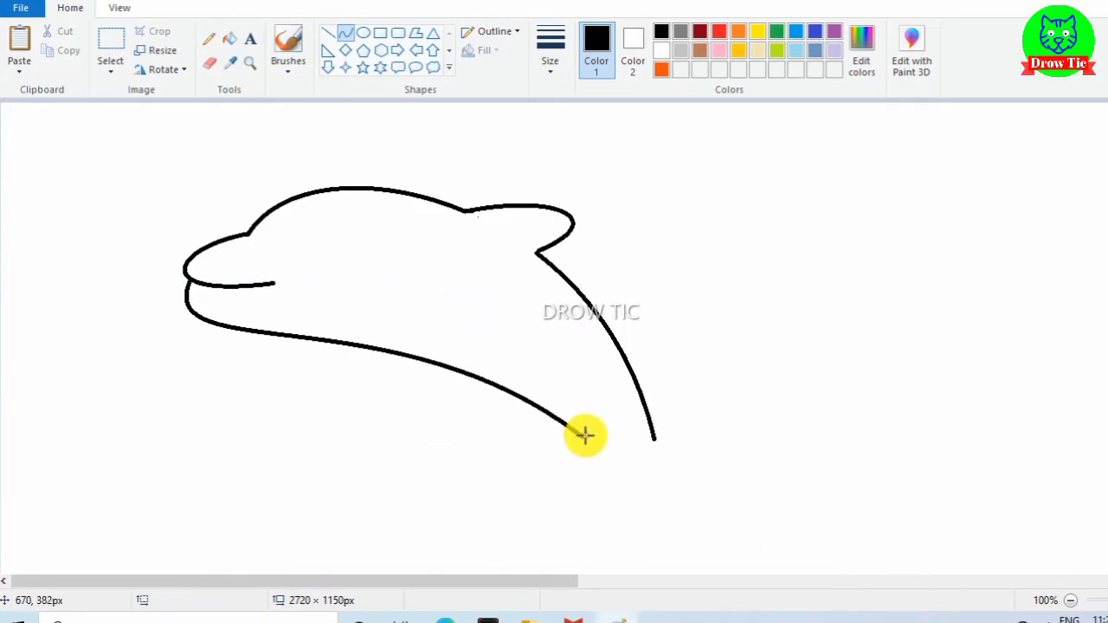
Draw the tail fin with curved outer sides and two curved lower edges meeting at a central notch.
drag(584, 436, 554, 522)
mouse_move(562, 481)
mouse_down()
mouse_move(549, 450)
mouse_move(564, 500)
mouse_move(580, 489)
mouse_up()
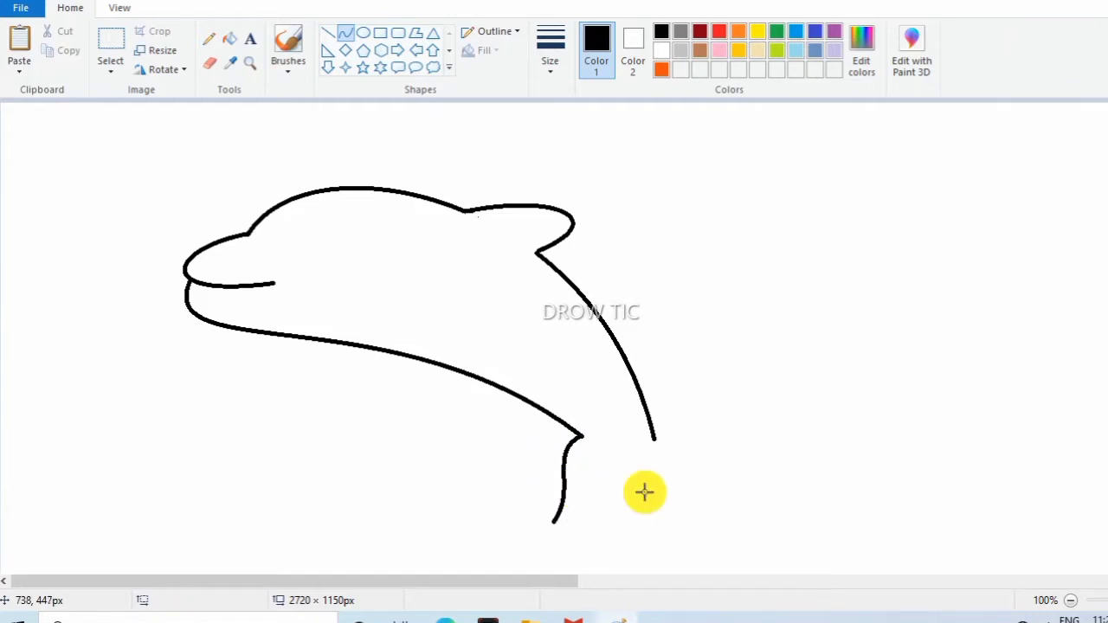
drag(654, 441, 666, 500)
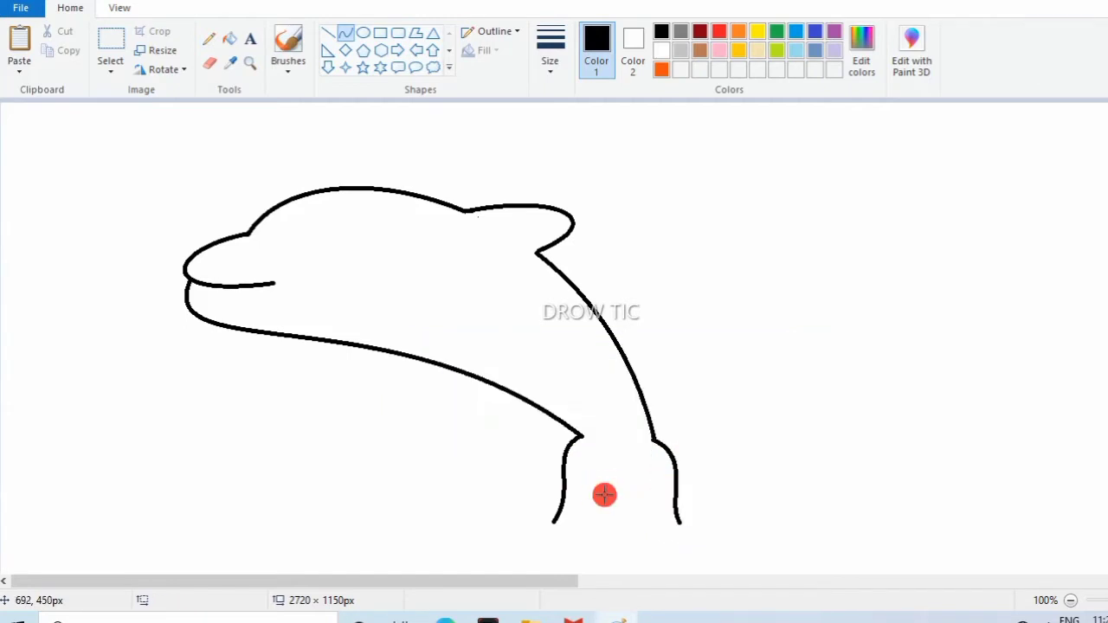
mouse_move(559, 530)
mouse_down()
mouse_move(623, 494)
mouse_move(623, 478)
mouse_move(588, 542)
mouse_move(601, 511)
mouse_move(538, 491)
mouse_move(654, 531)
mouse_move(680, 522)
mouse_up()
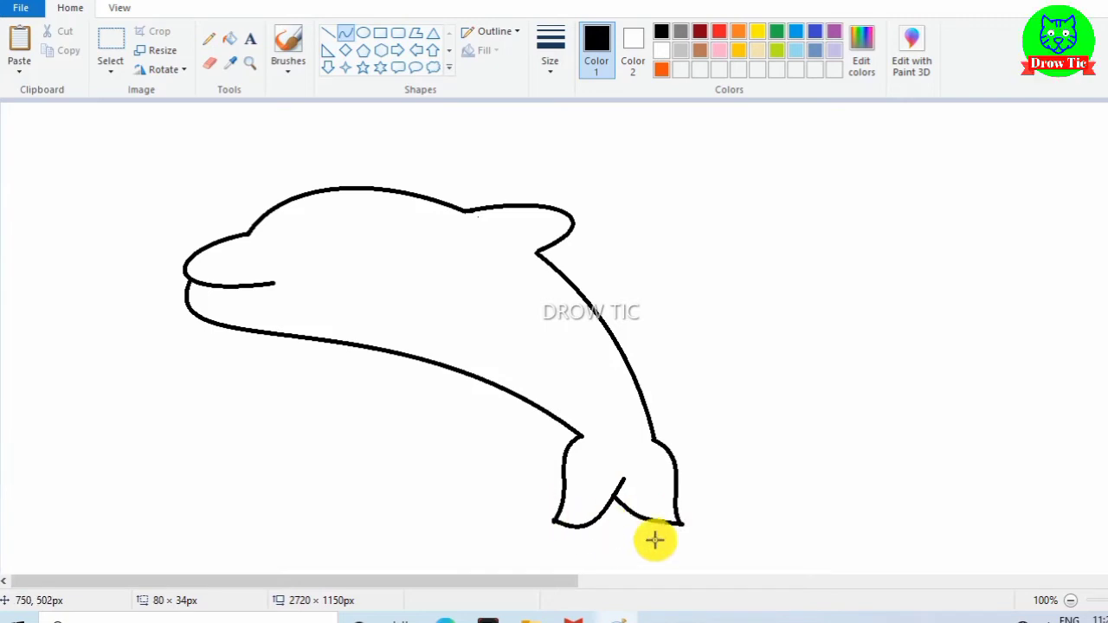
click(771, 499)
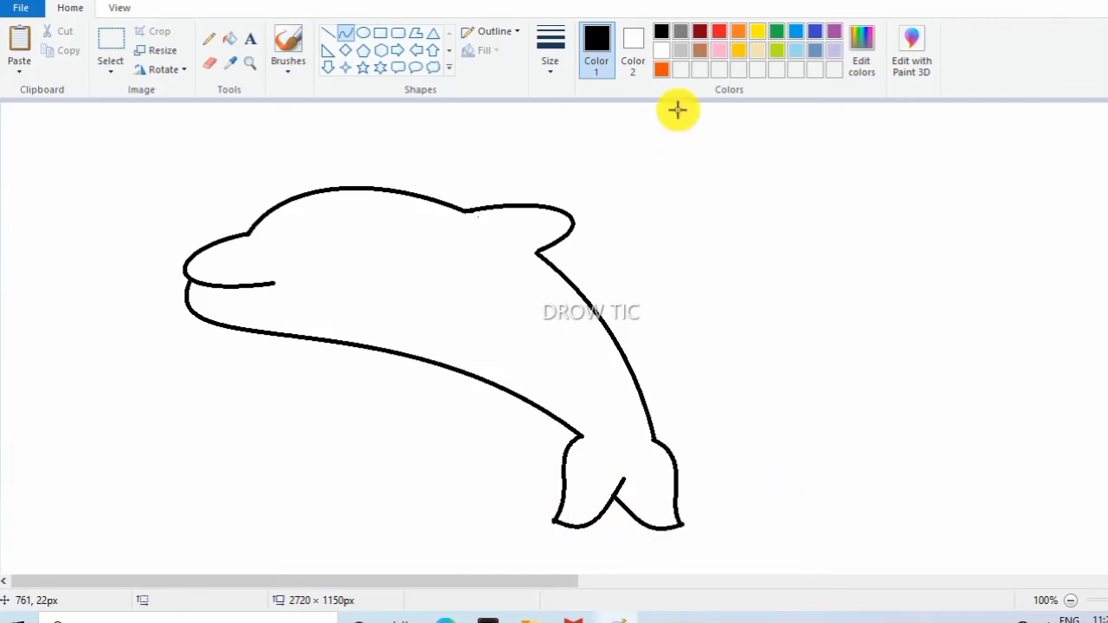
Draw a light blue arched curve from the mouth's corner to the base of the tail to mark off the belly.
click(795, 52)
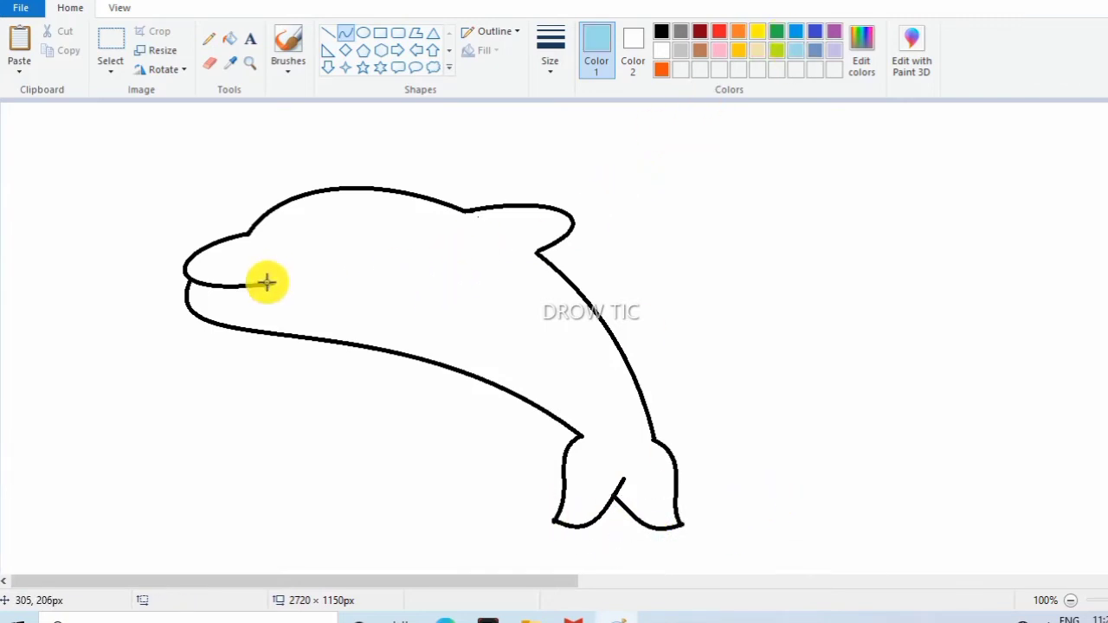
drag(272, 281, 526, 327)
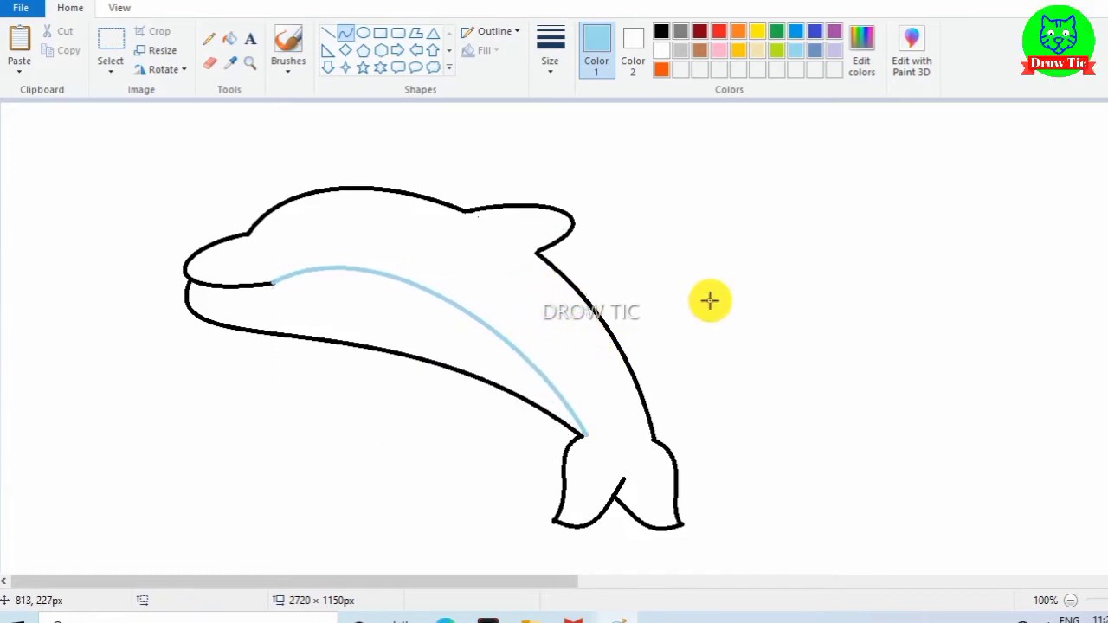
Draw a black circular eye outline on the head above the light blue curve.
click(662, 32)
click(363, 32)
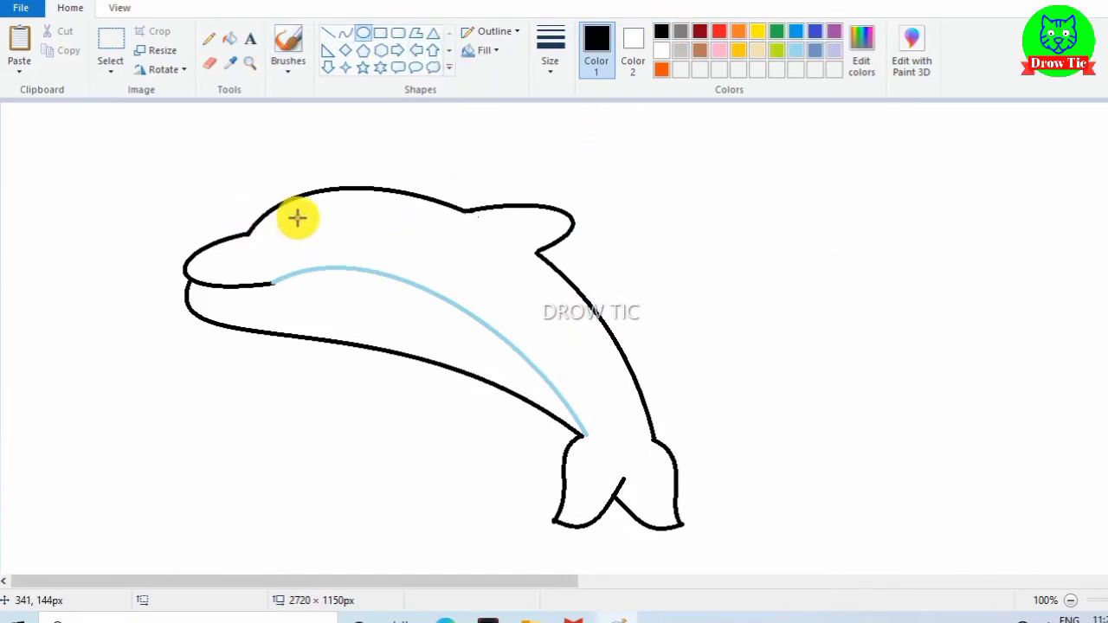
drag(297, 211, 335, 252)
click(113, 327)
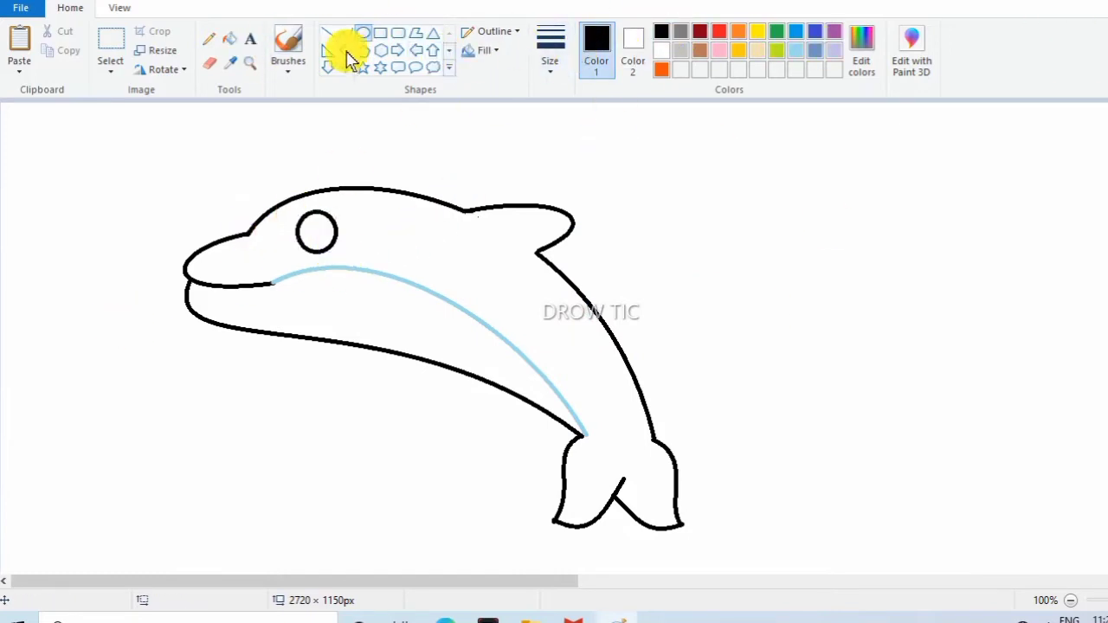
Add two small circular highlights with the thinnest outline inside the eye and fill the rest of the eye black.
click(563, 65)
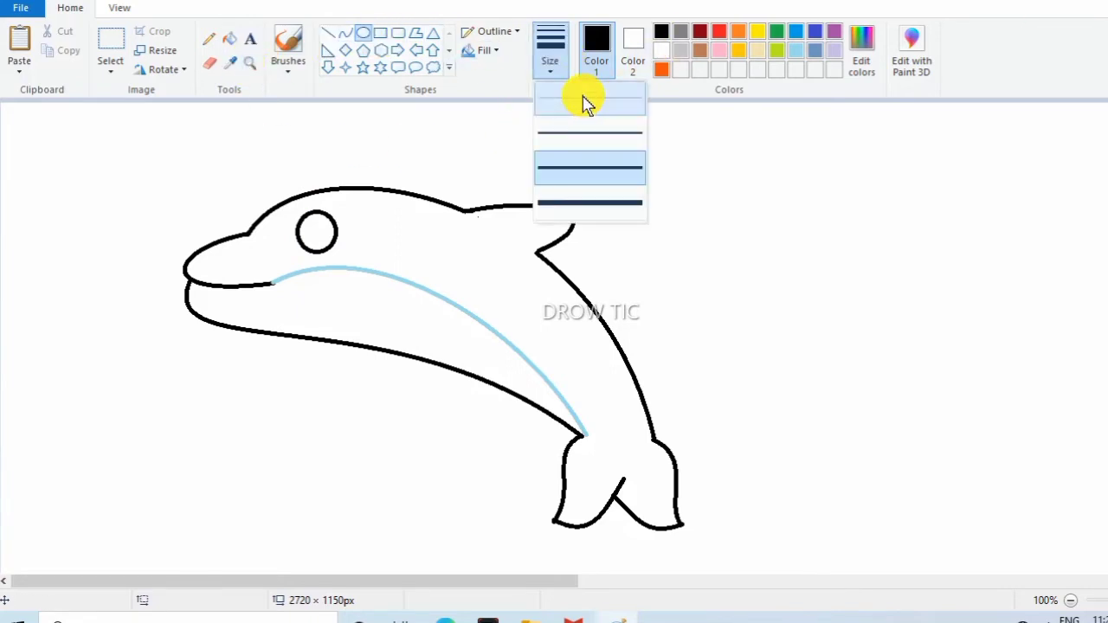
click(585, 104)
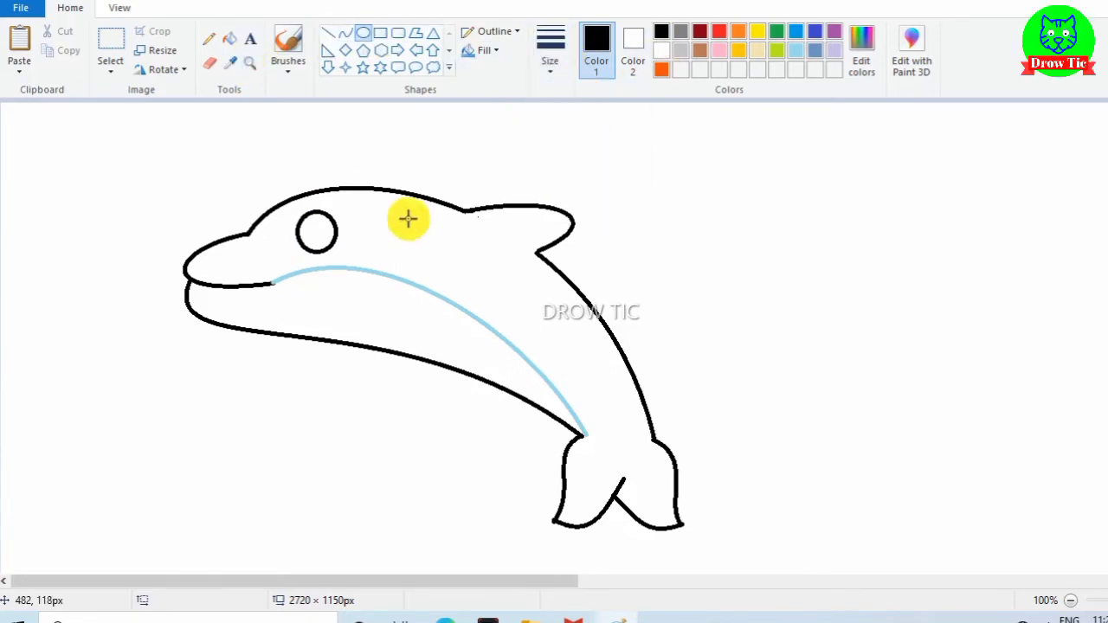
drag(329, 234, 358, 230)
click(319, 239)
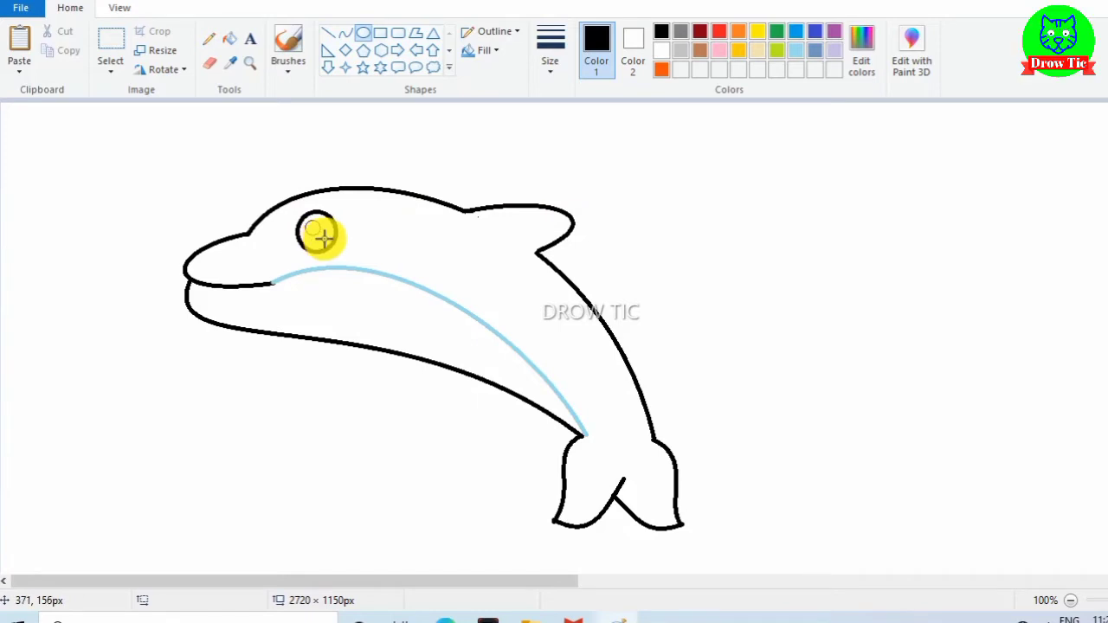
click(229, 39)
click(333, 230)
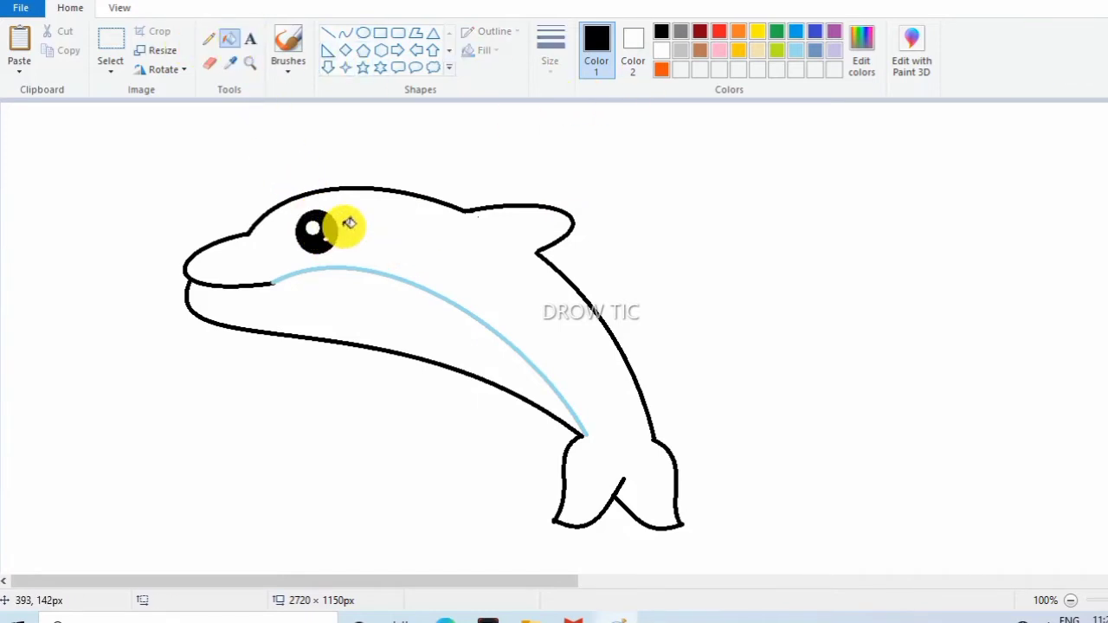
Draw a curved black flipper hanging from the light blue line, about 106 × 128 px, using the third line thickness.
click(345, 33)
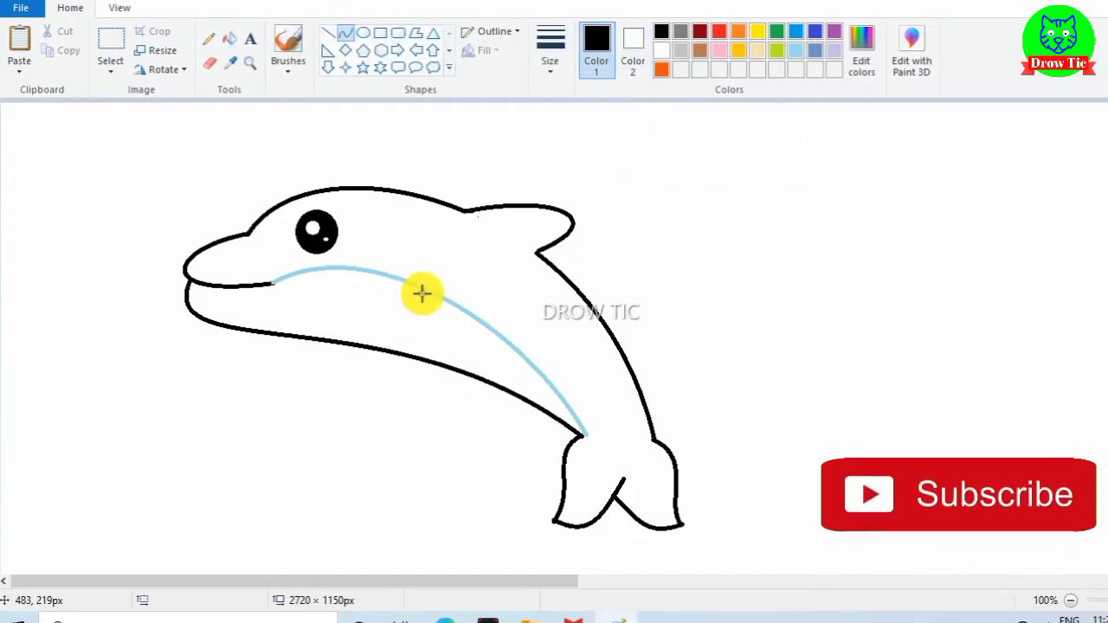
mouse_move(421, 286)
mouse_down()
mouse_move(472, 313)
mouse_move(447, 389)
mouse_move(490, 433)
mouse_move(407, 485)
mouse_move(381, 457)
mouse_move(373, 391)
mouse_move(390, 396)
mouse_up()
click(549, 50)
click(587, 173)
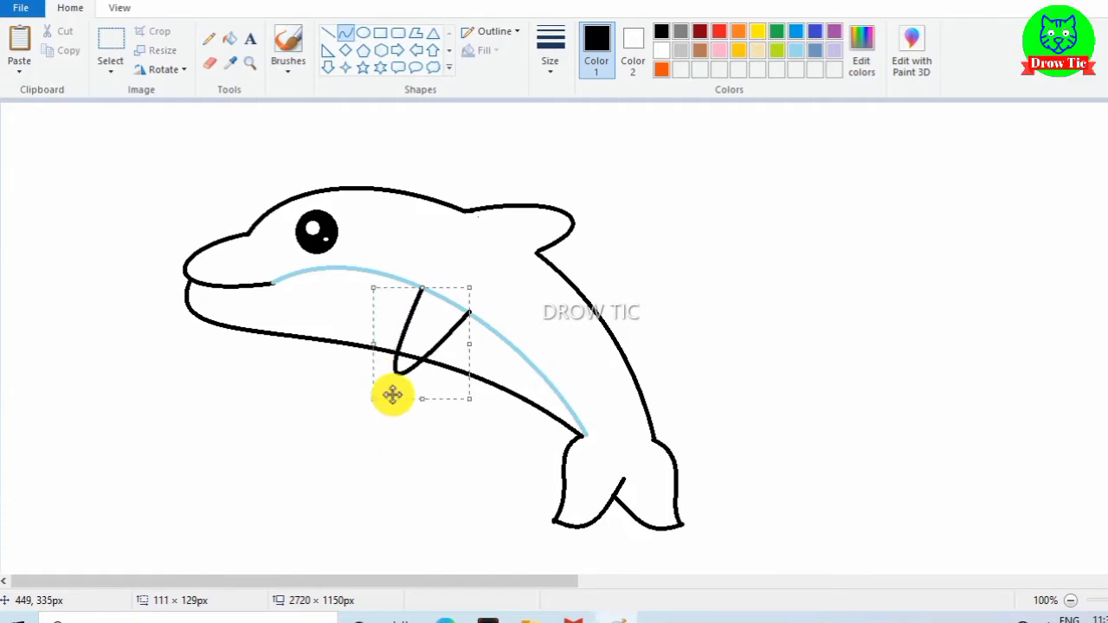
right_click(395, 397)
click(437, 406)
mouse_move(423, 287)
mouse_down()
mouse_move(469, 314)
mouse_move(413, 324)
mouse_move(389, 396)
mouse_up()
right_click(387, 404)
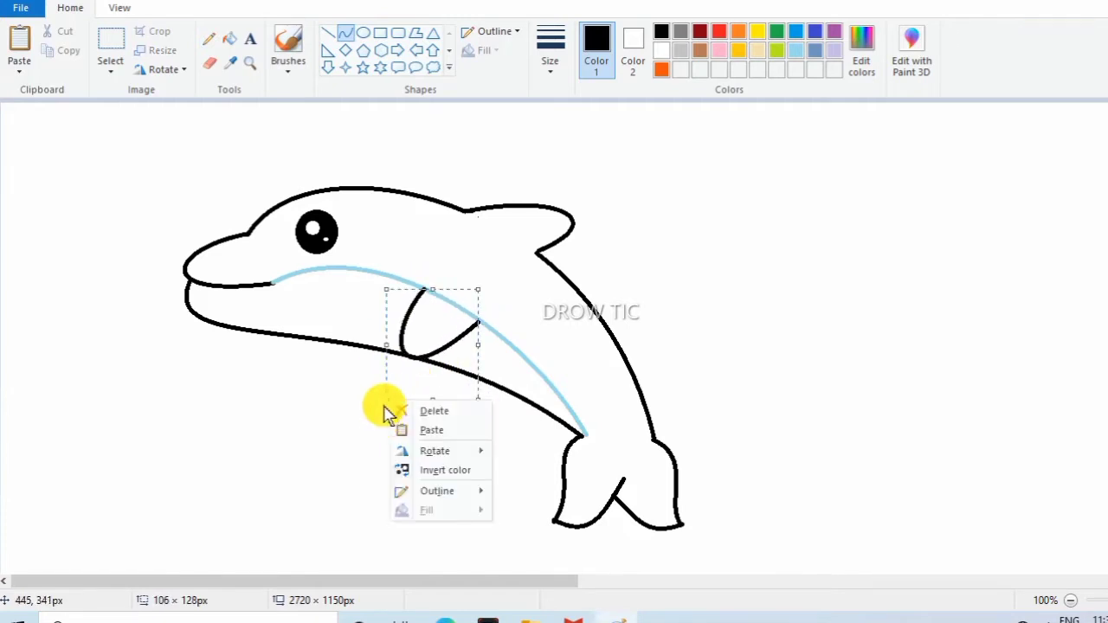
click(267, 391)
Replace the flipper's tip with a longer curve reaching below the belly and erase the belly line crossing the flipper.
click(209, 63)
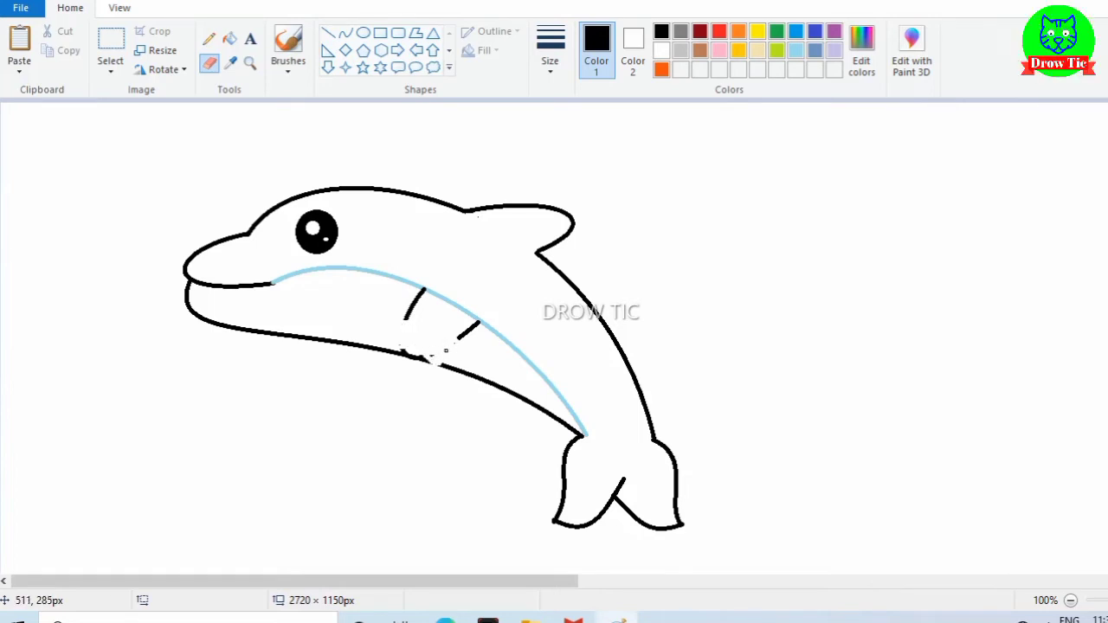
click(345, 32)
mouse_move(406, 318)
mouse_down()
mouse_move(461, 344)
mouse_move(391, 404)
mouse_move(433, 396)
mouse_move(416, 433)
mouse_move(457, 317)
mouse_up()
click(297, 379)
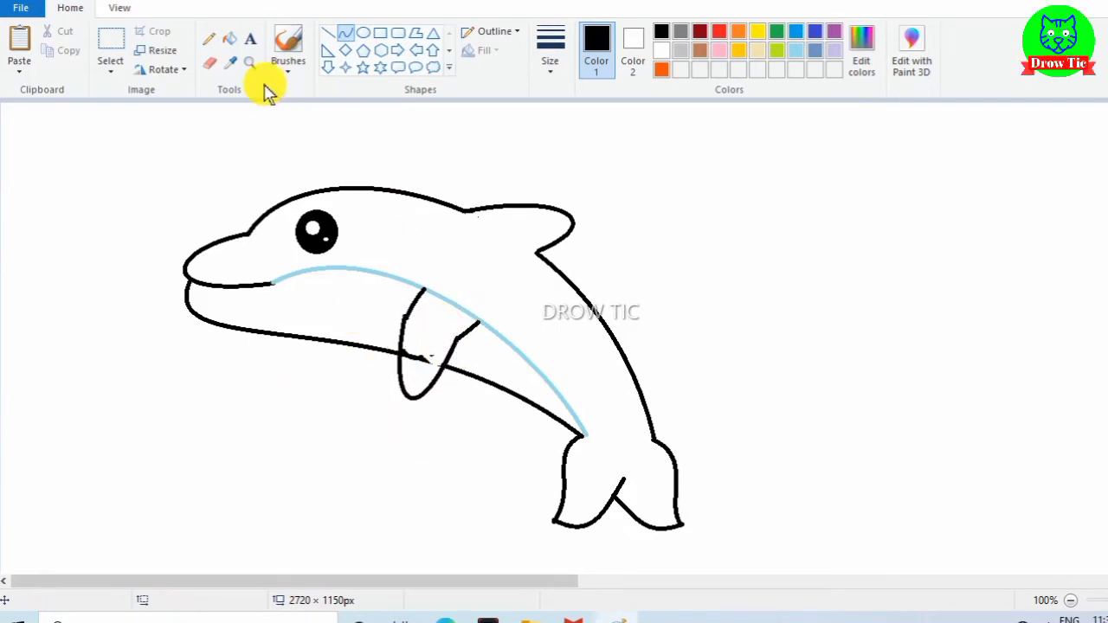
click(208, 62)
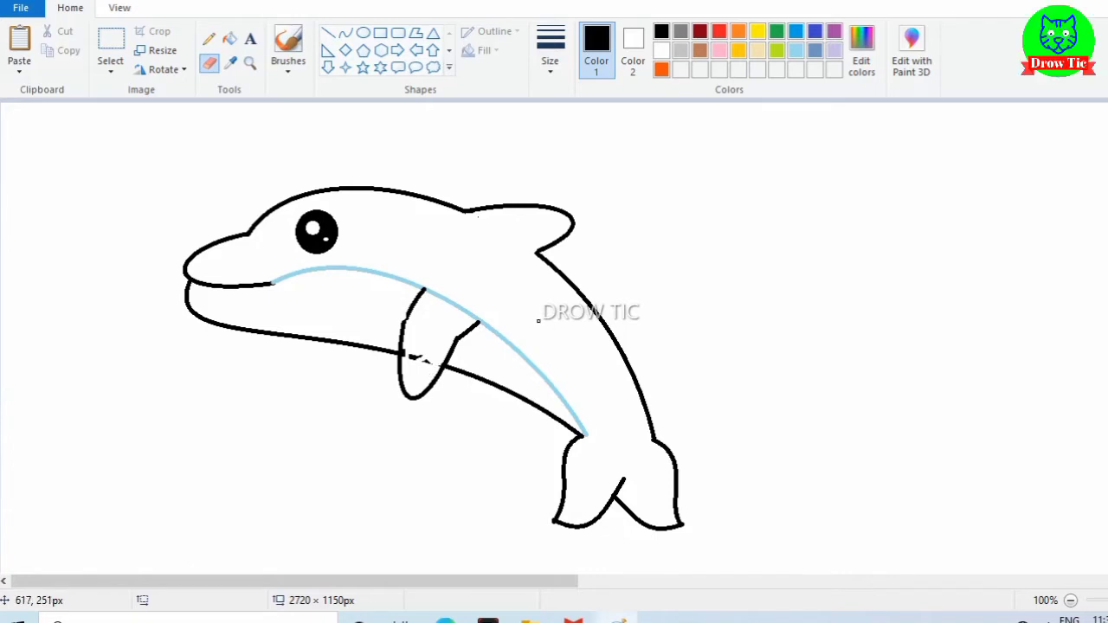
Draw a separate arc in the empty area below the snout and a curved flipper loop hanging from it.
click(346, 32)
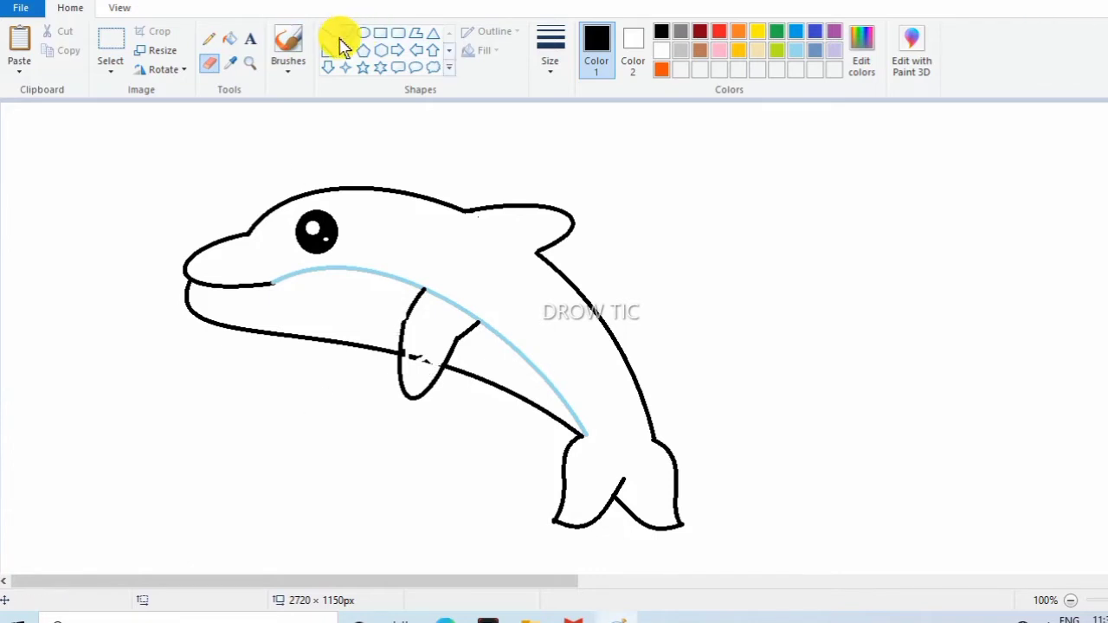
drag(134, 391, 240, 465)
mouse_move(187, 428)
mouse_down()
mouse_move(224, 408)
mouse_move(210, 393)
mouse_move(166, 395)
mouse_move(224, 436)
mouse_move(123, 476)
mouse_move(165, 507)
mouse_move(141, 570)
mouse_move(118, 546)
mouse_up()
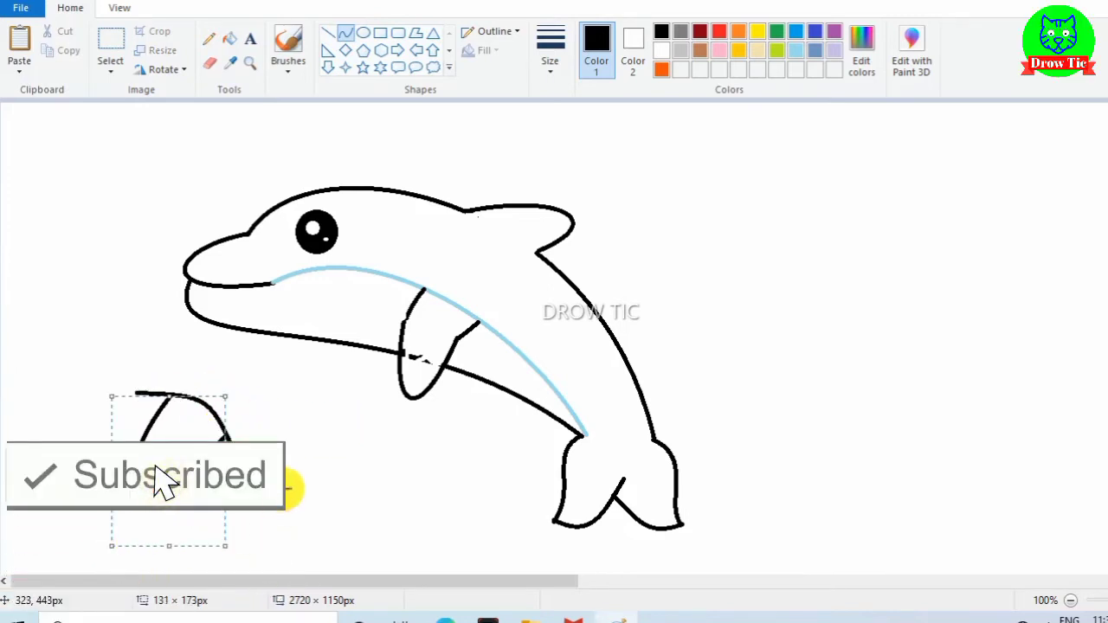
click(94, 342)
drag(91, 346, 186, 479)
right_click(187, 414)
click(247, 423)
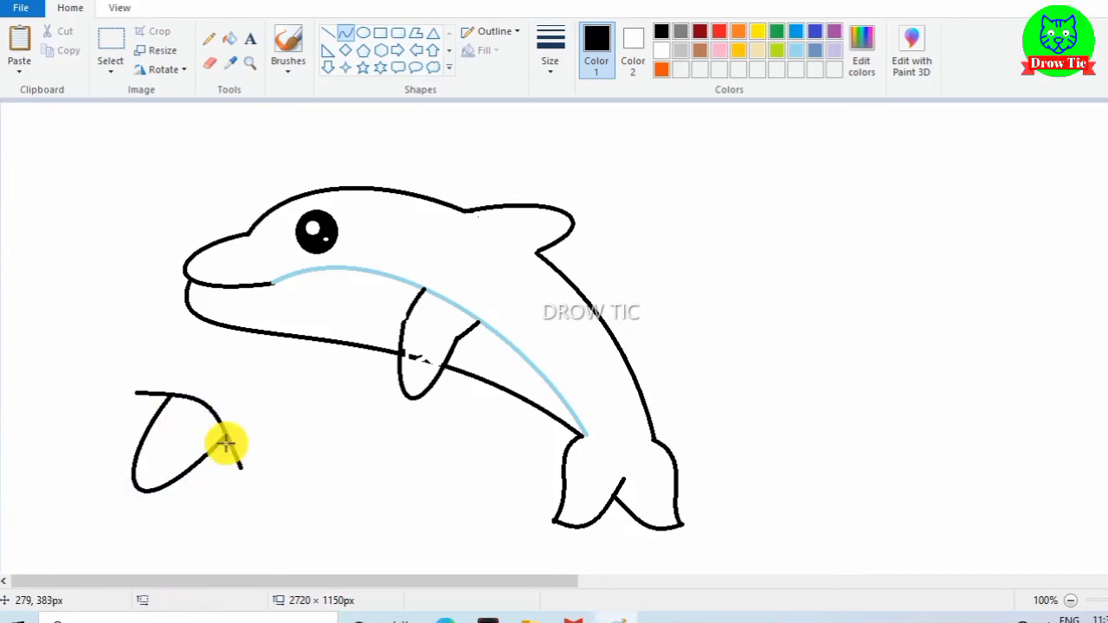
Select the separate arc and flipper sketch and move it slightly up toward the dolphin.
click(110, 47)
drag(75, 353, 248, 574)
drag(195, 480, 230, 459)
click(35, 441)
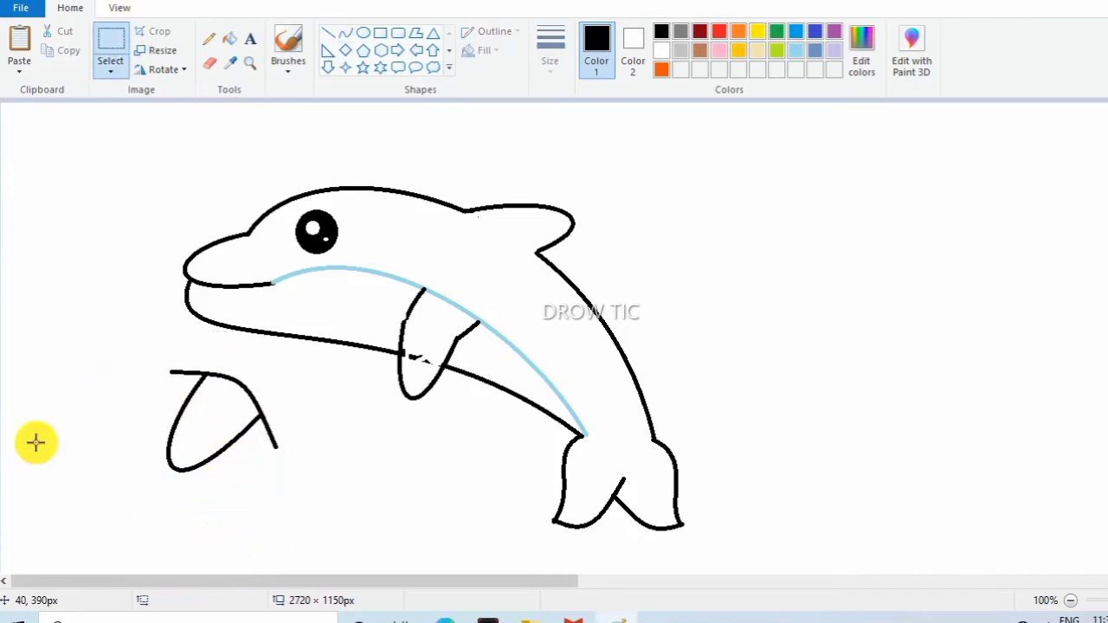
Erase the lower part of the separate flipper sketch and redraw its outer edge as a longer curve.
click(210, 62)
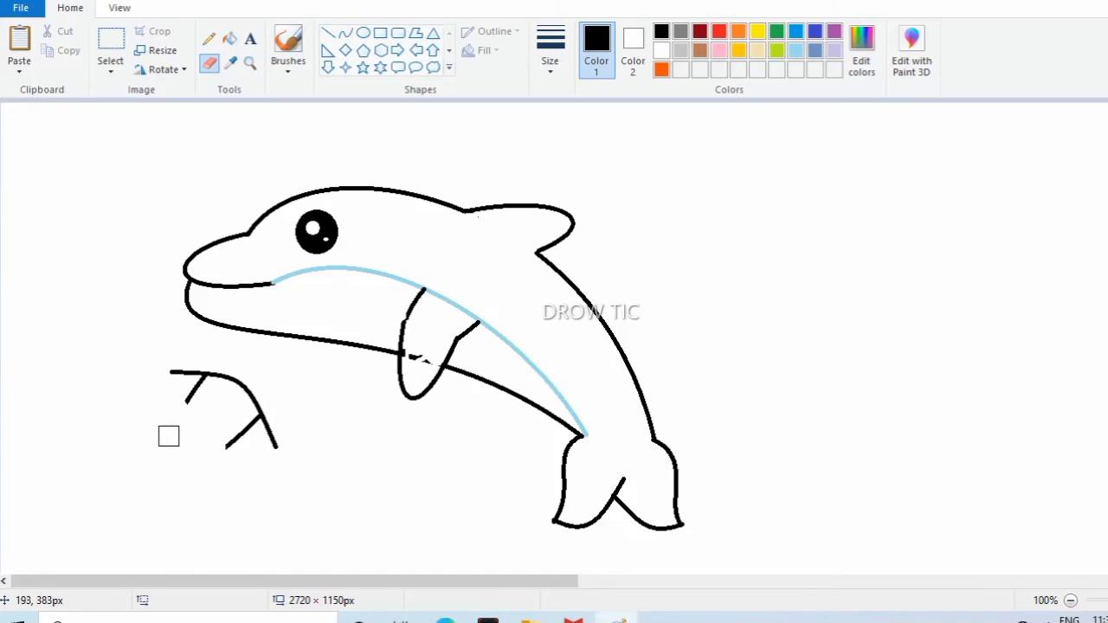
click(345, 33)
drag(186, 398, 168, 425)
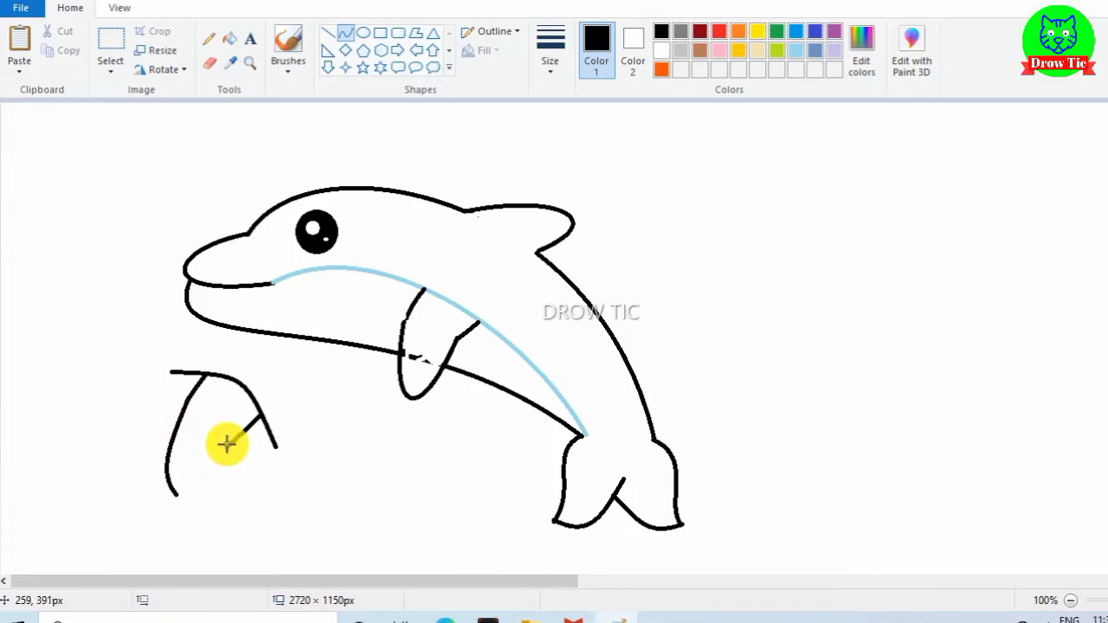
Replace the separate flipper's inner edge with an inward-bowed curve about 99 × 97 px running to the tip.
drag(224, 445, 176, 497)
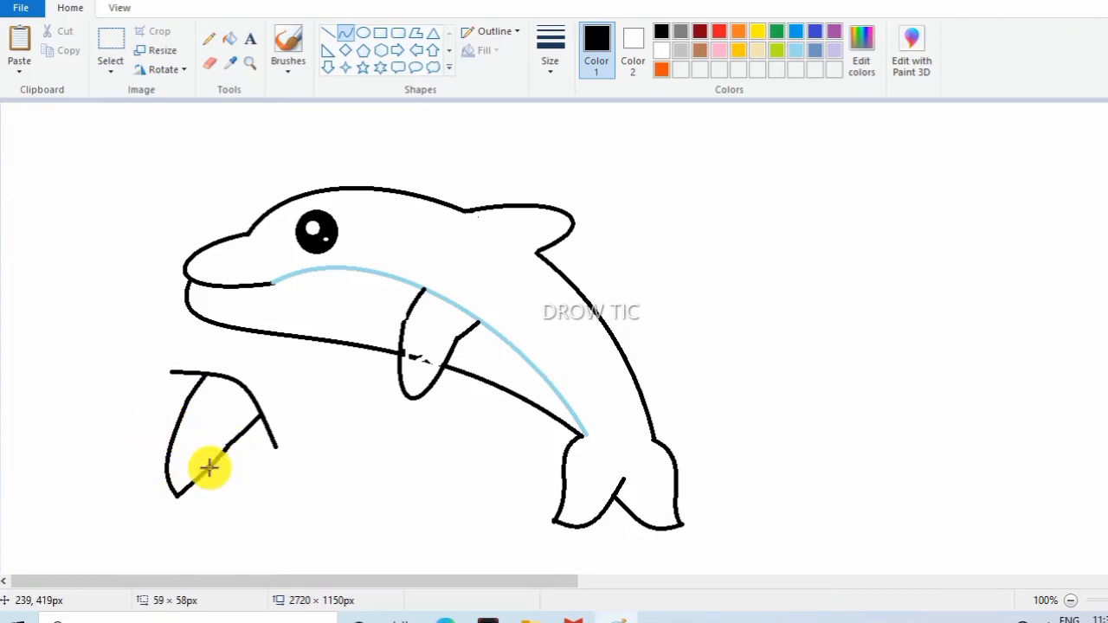
key(ctrl+z)
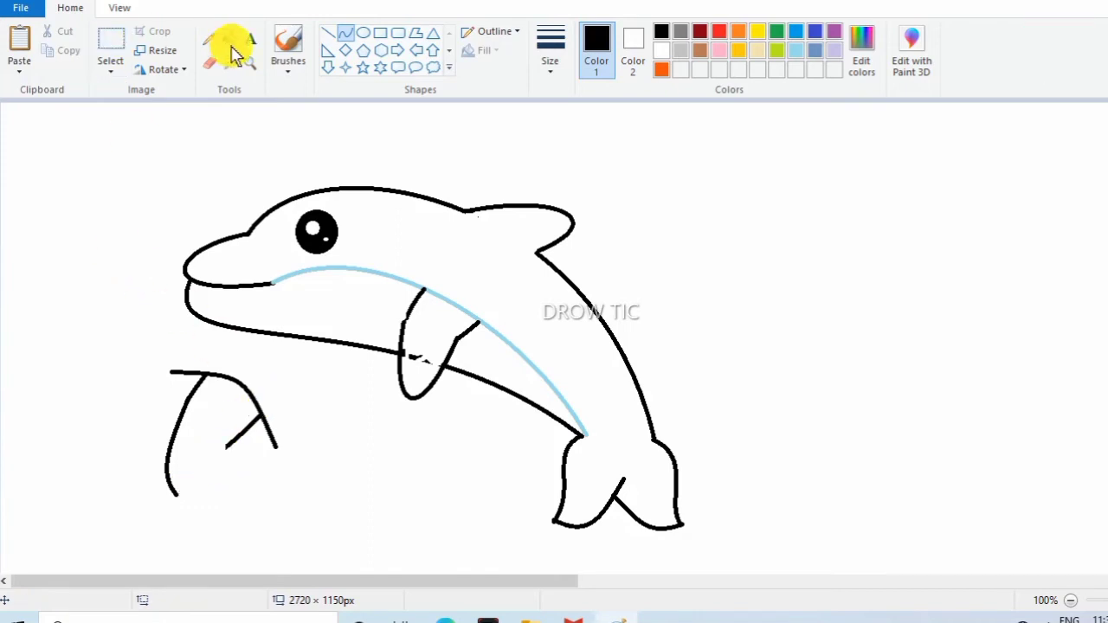
click(208, 63)
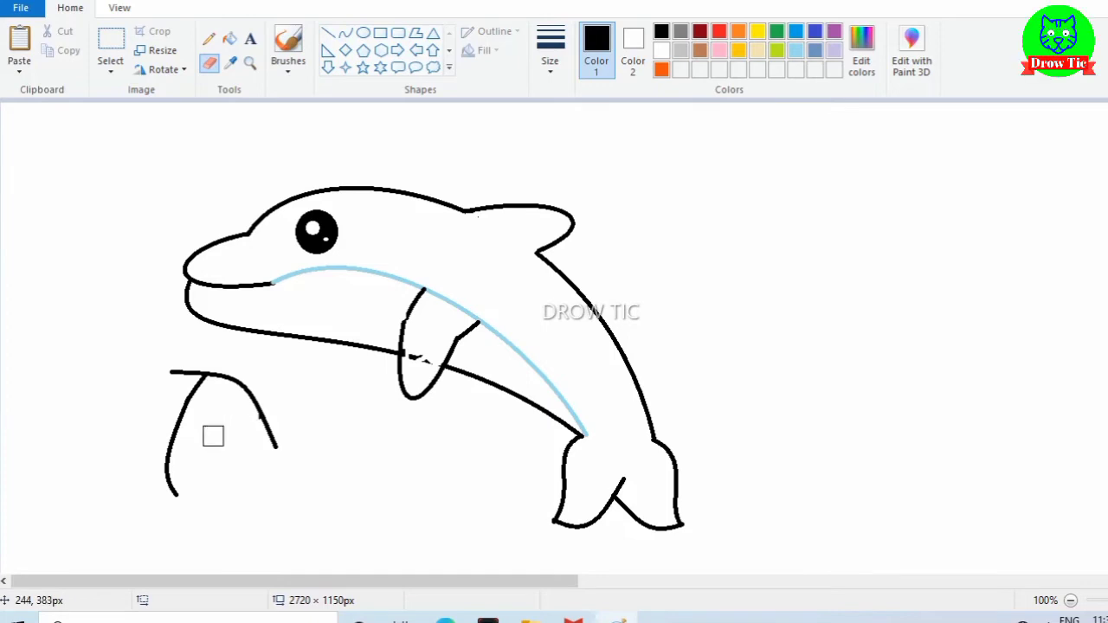
click(346, 33)
mouse_move(260, 409)
mouse_down()
mouse_move(185, 458)
mouse_move(173, 492)
mouse_move(235, 418)
mouse_move(191, 448)
mouse_up()
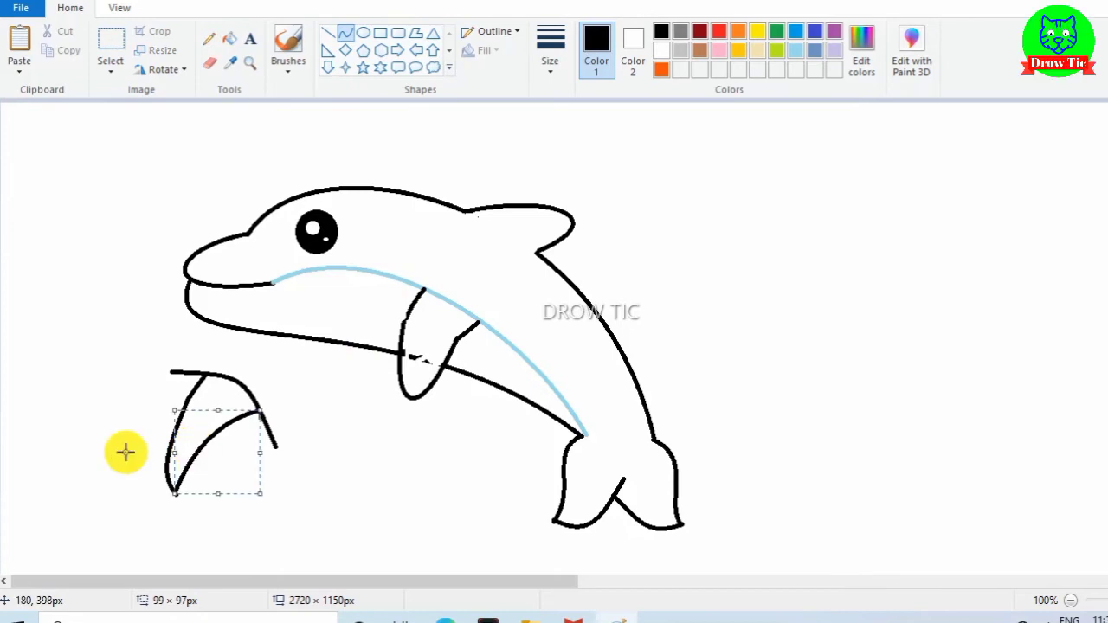
Erase the separate flipper's pointed tip and close it with a rounded curve about 29 × 26 px.
click(208, 65)
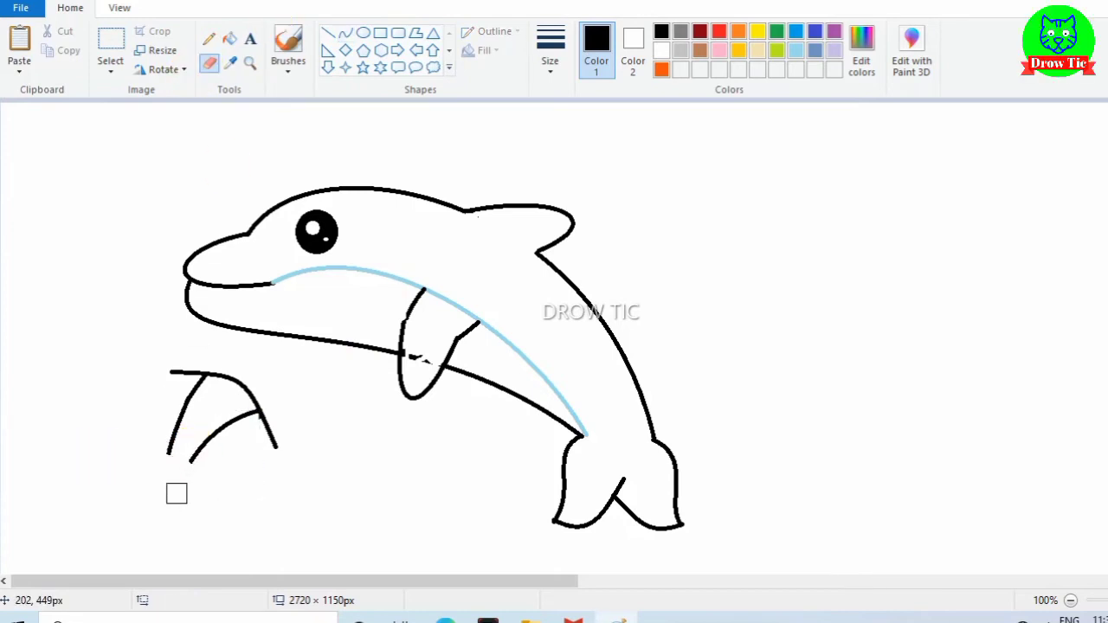
click(345, 33)
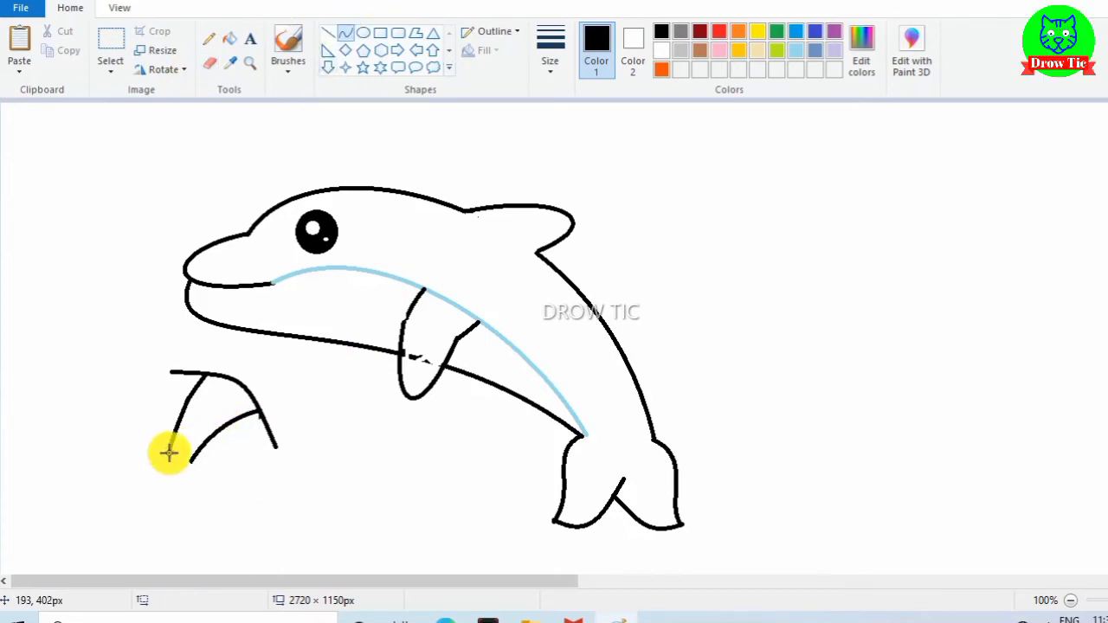
mouse_move(169, 452)
mouse_down()
mouse_move(191, 457)
mouse_move(153, 471)
mouse_up()
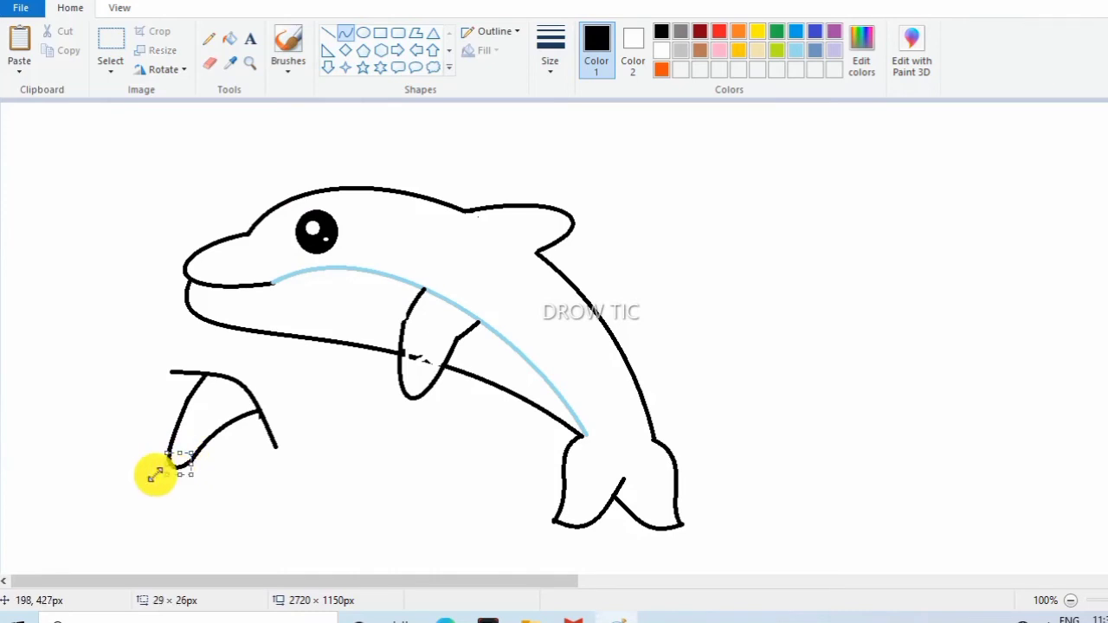
Move the separate arc and flipper sketch slightly away from the dolphin and erase the old flipper from the body.
click(110, 43)
drag(96, 343, 290, 514)
drag(186, 414, 146, 424)
click(208, 62)
mouse_move(393, 366)
mouse_down()
mouse_move(413, 299)
mouse_move(407, 389)
mouse_move(449, 348)
mouse_move(422, 365)
mouse_up()
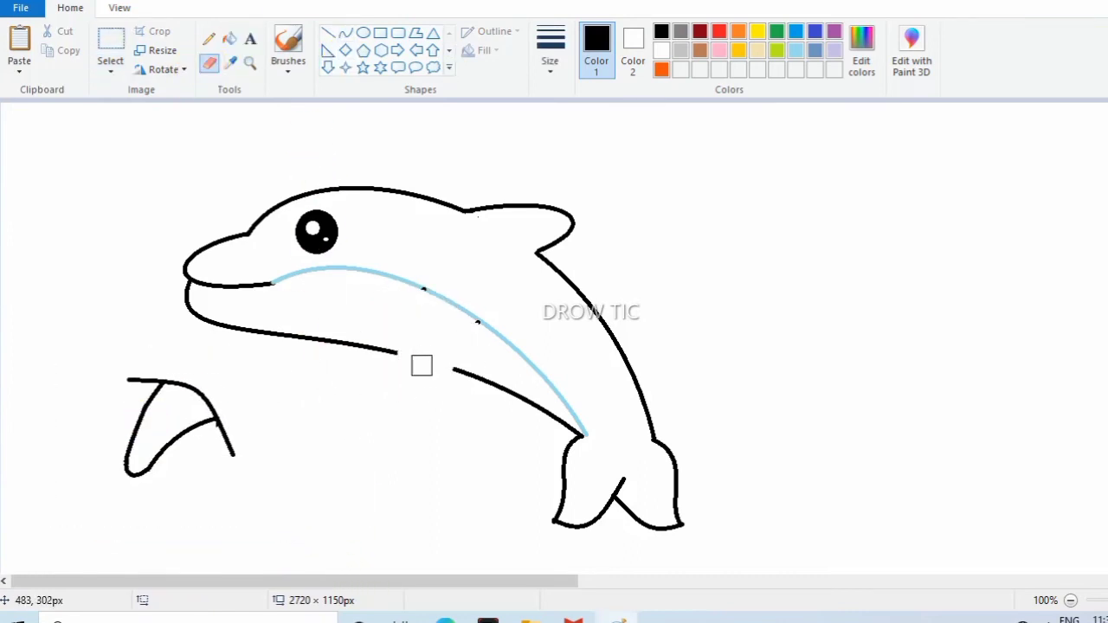
Move the separate flipper sketch onto the dolphin's light blue line and enlarge its selection to 277 × 236 px.
click(110, 52)
drag(66, 346, 268, 507)
mouse_move(156, 417)
mouse_down()
mouse_move(376, 375)
mouse_move(420, 317)
mouse_up()
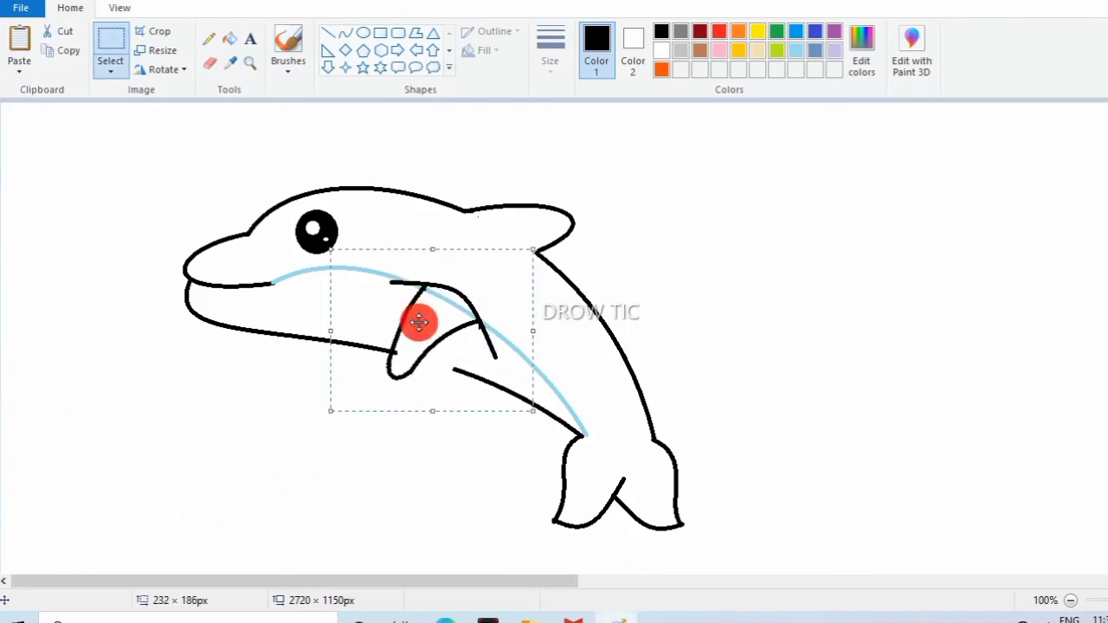
drag(335, 409, 292, 453)
click(290, 459)
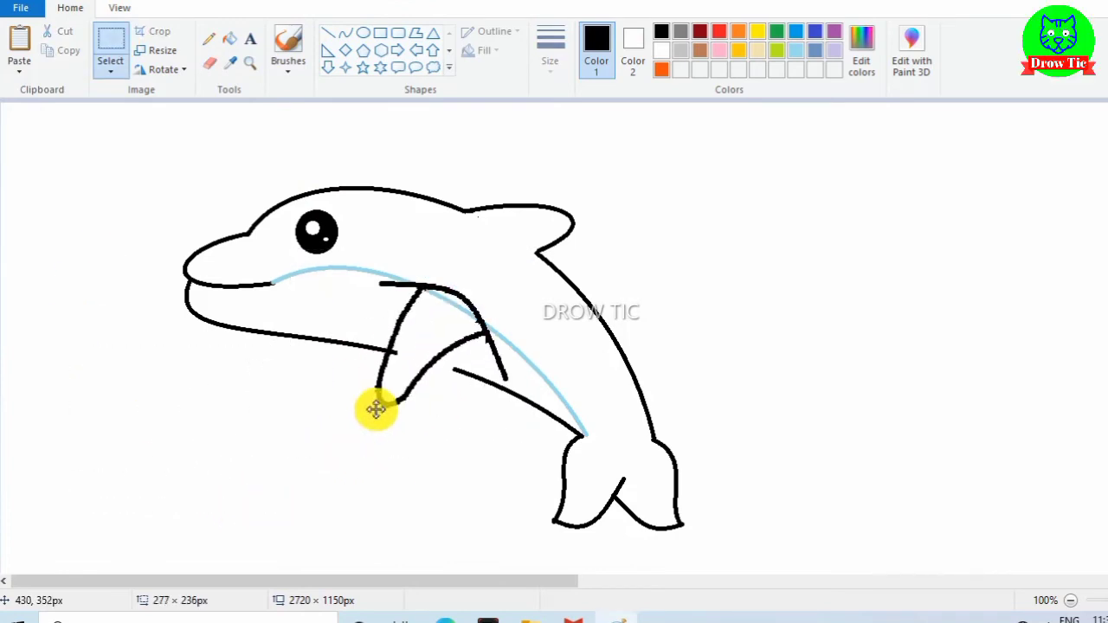
drag(374, 400, 376, 407)
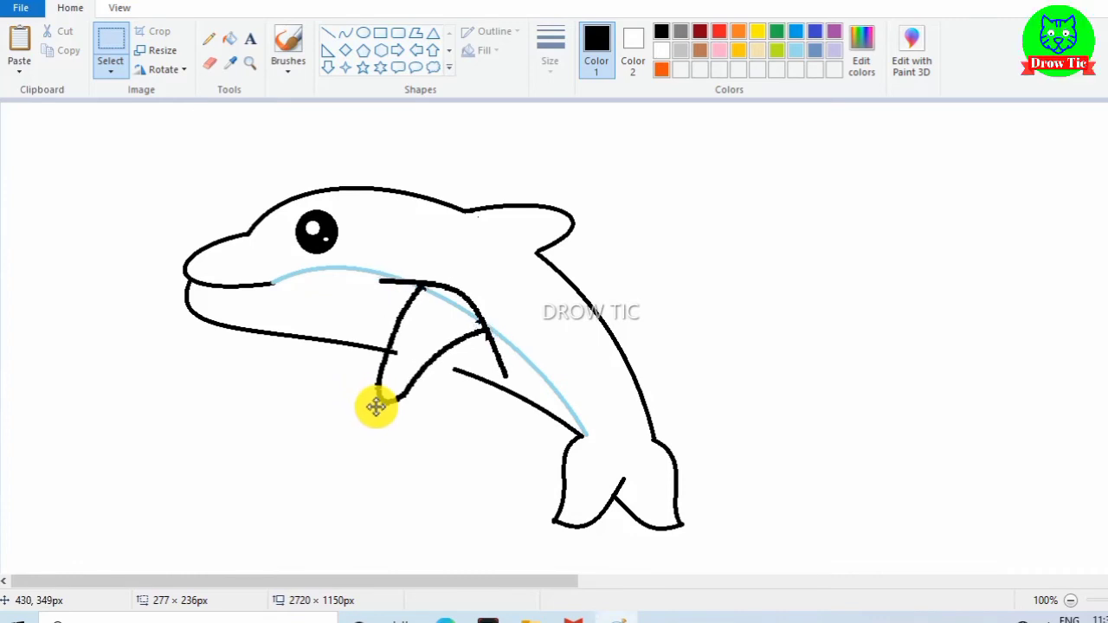
click(249, 451)
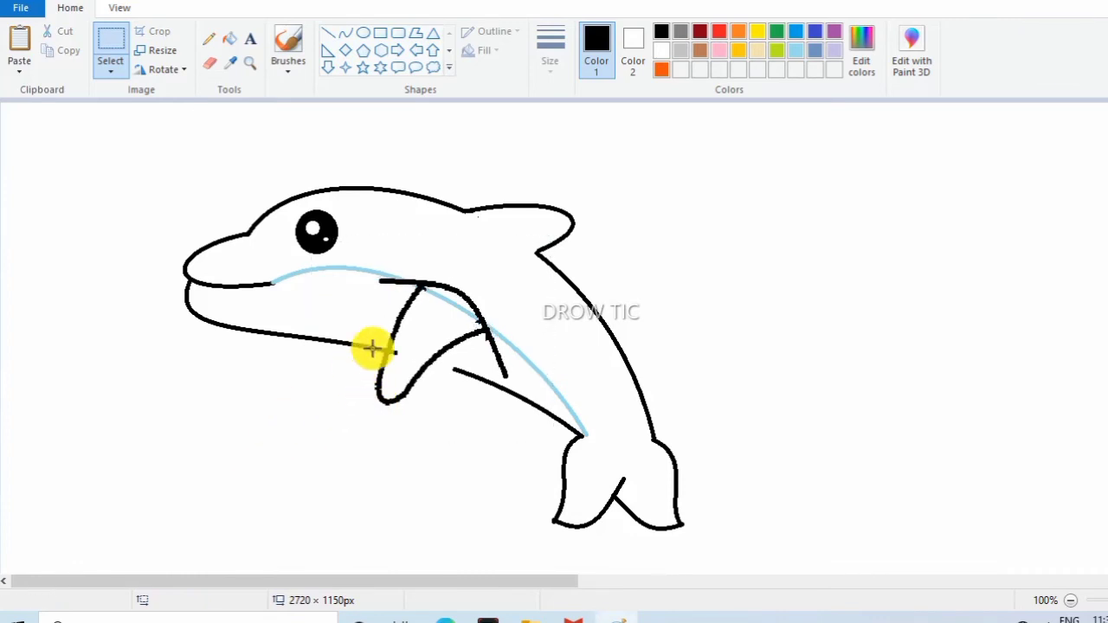
Erase the extra black arc above the flipper and bridge the gap in the light blue line with a matching curve about 127 × 65 px.
click(209, 64)
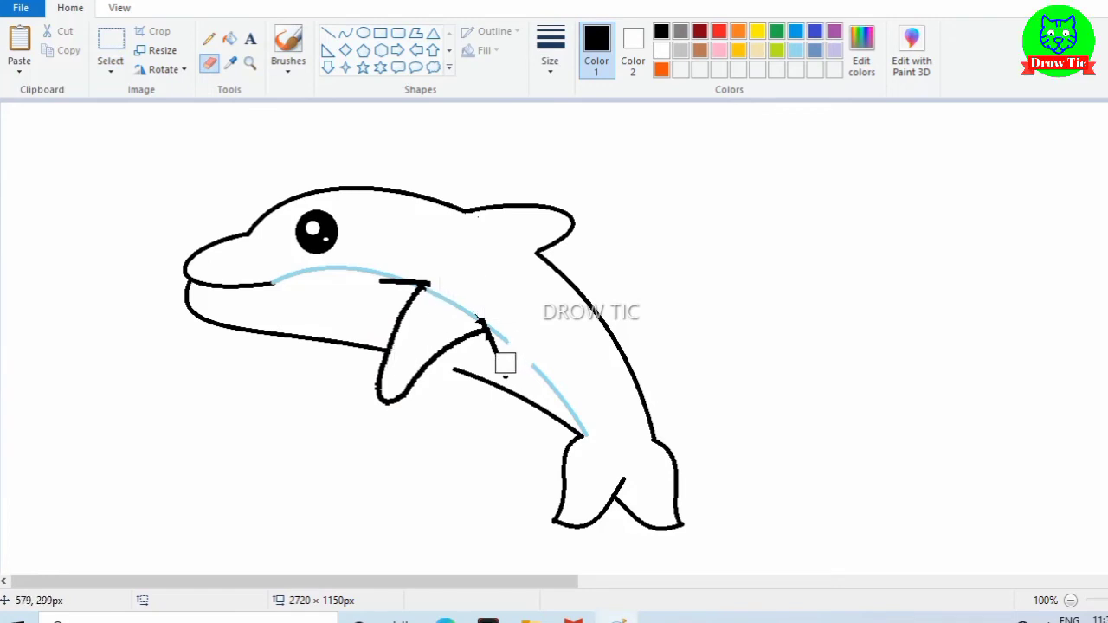
key(ctrl+z)
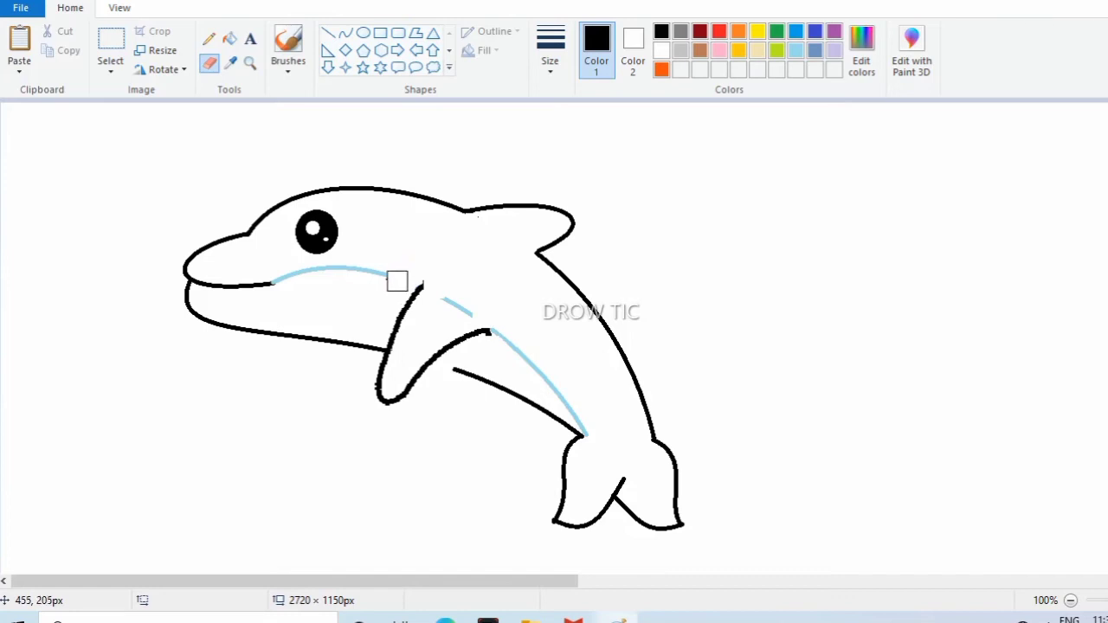
click(796, 49)
click(346, 32)
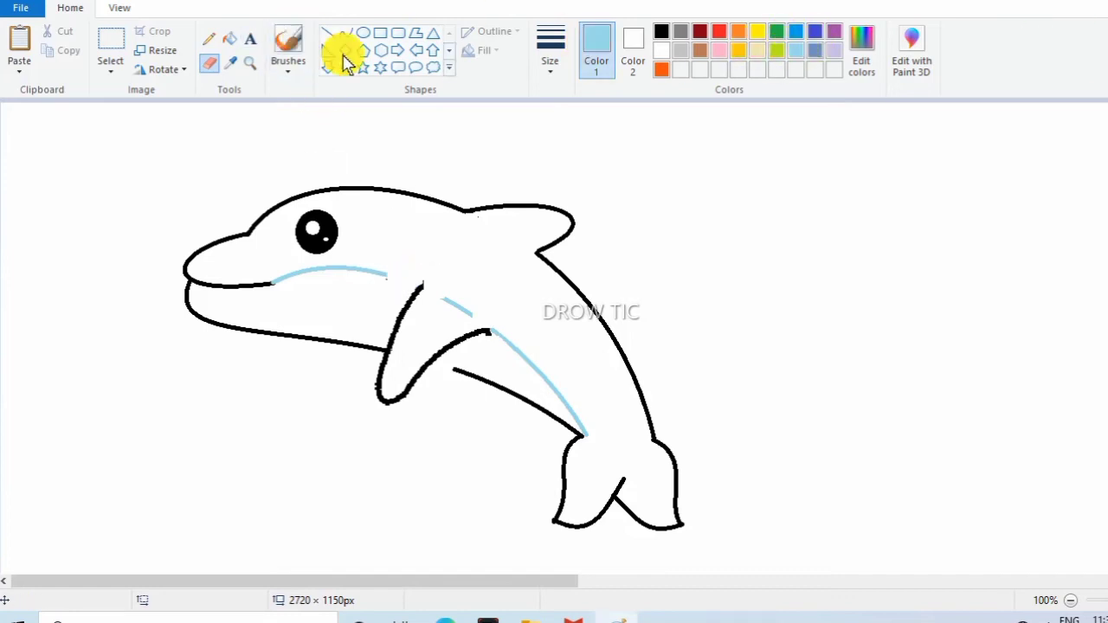
drag(384, 272, 453, 296)
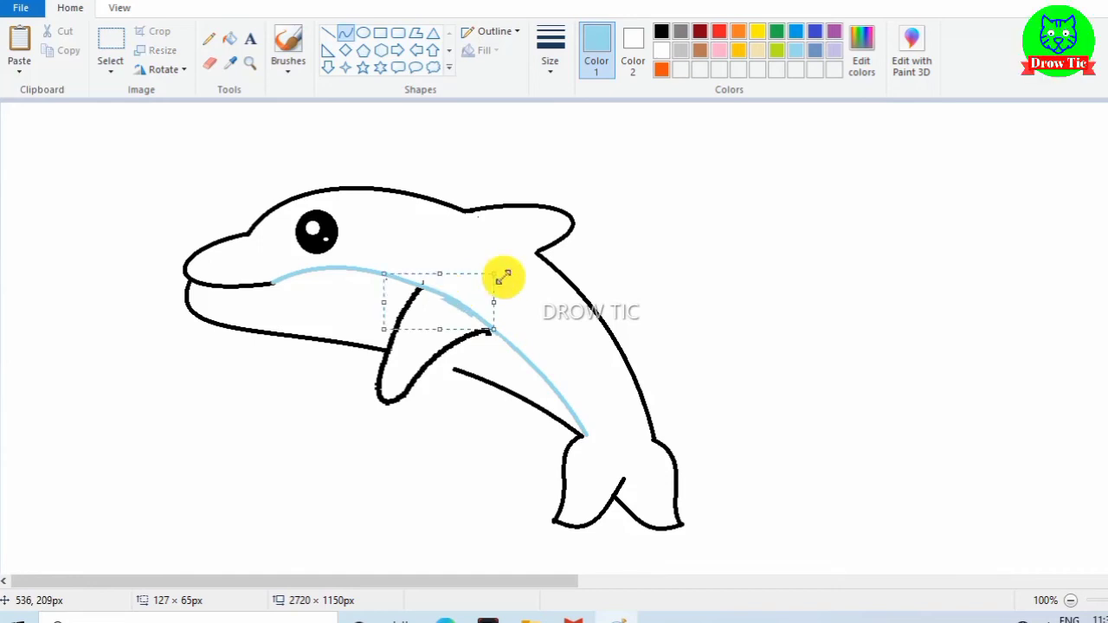
Draw a smaller black flipper below the belly behind the first one, about 67 × 97 px, using the second line thickness.
click(557, 54)
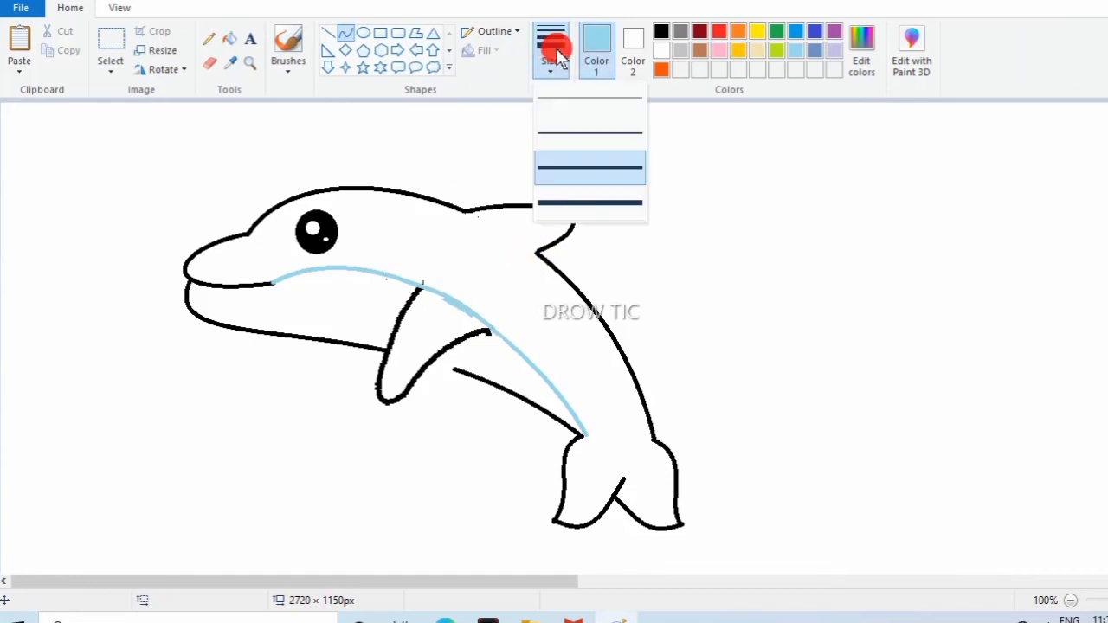
click(591, 134)
click(661, 32)
mouse_move(339, 345)
mouse_down()
mouse_move(373, 413)
mouse_move(383, 398)
mouse_move(317, 378)
mouse_move(362, 426)
mouse_up()
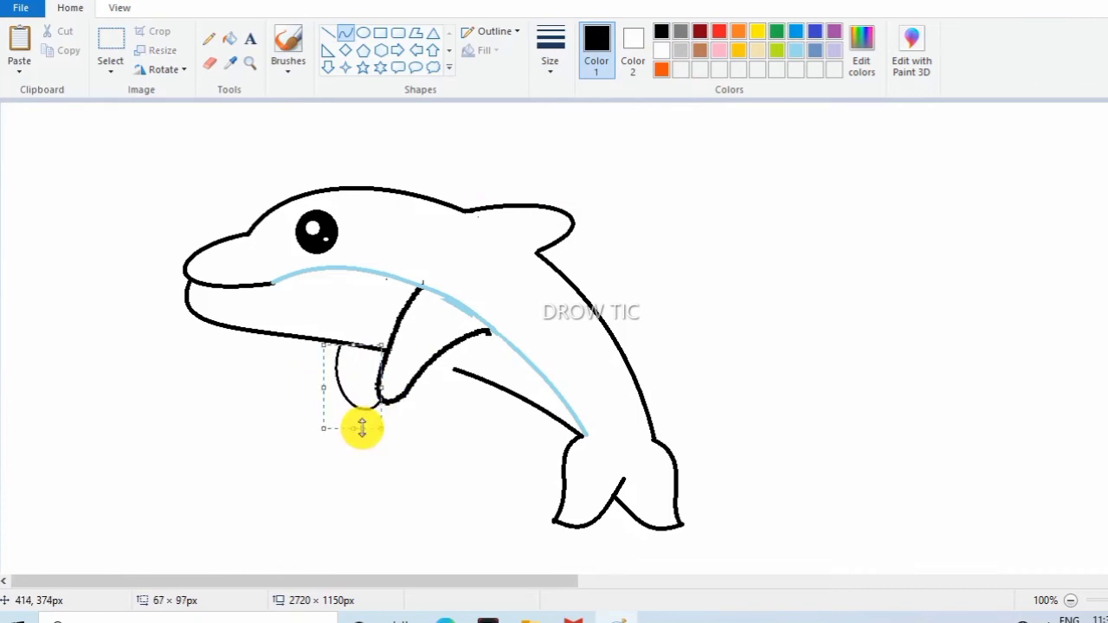
click(274, 431)
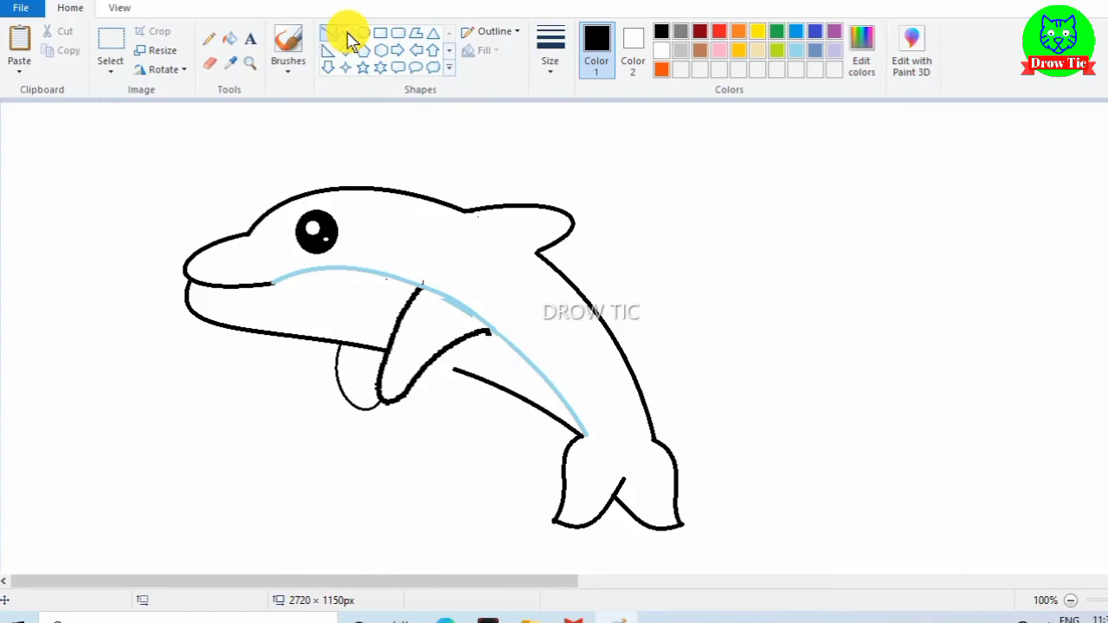
Extend the rear belly outline to the front flipper with a black curve in the third line thickness.
click(550, 54)
click(577, 151)
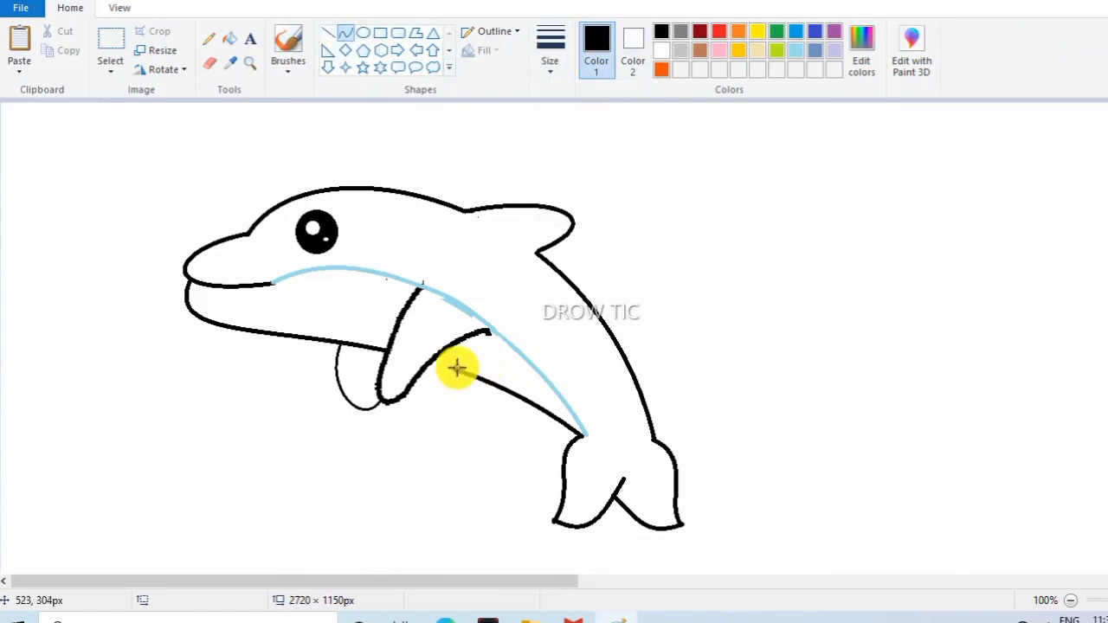
mouse_move(457, 369)
mouse_down()
mouse_move(431, 357)
mouse_move(440, 417)
mouse_up()
right_click(453, 396)
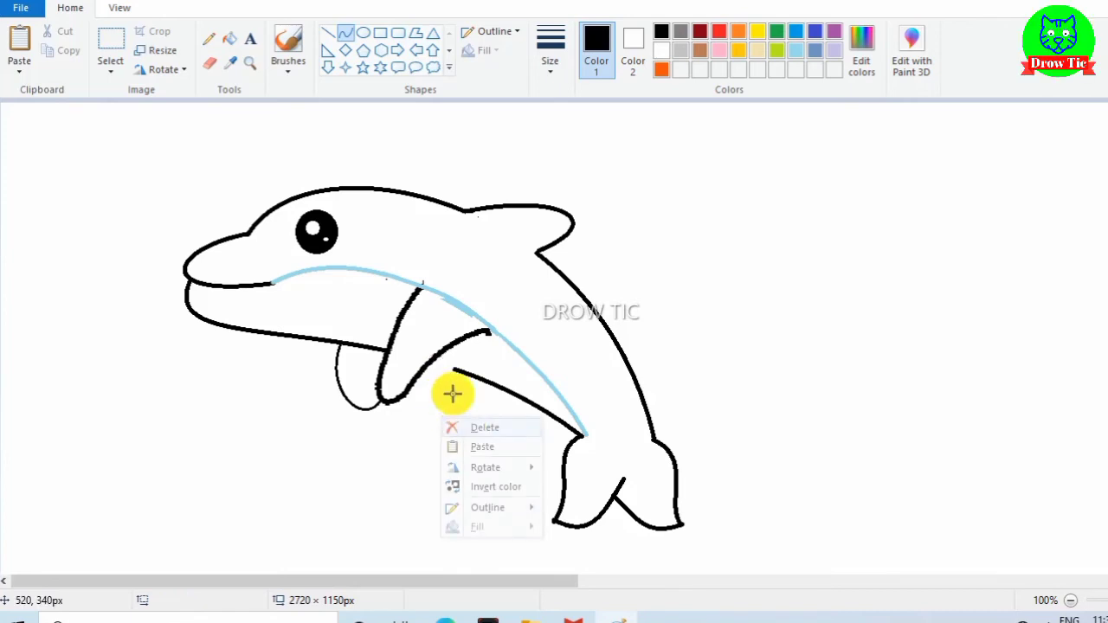
click(455, 371)
mouse_move(453, 368)
mouse_down()
mouse_move(428, 361)
mouse_move(419, 421)
mouse_up()
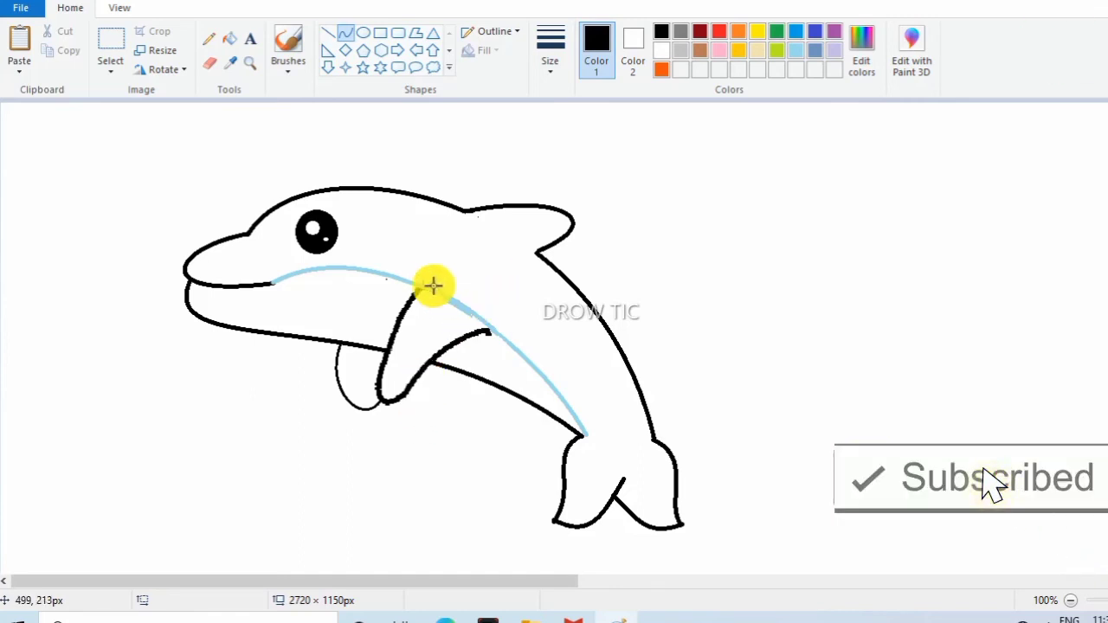
Fill the dolphin's upper body, tail and both flippers with light blue, replacing a trial fill in blue.
click(229, 39)
click(796, 31)
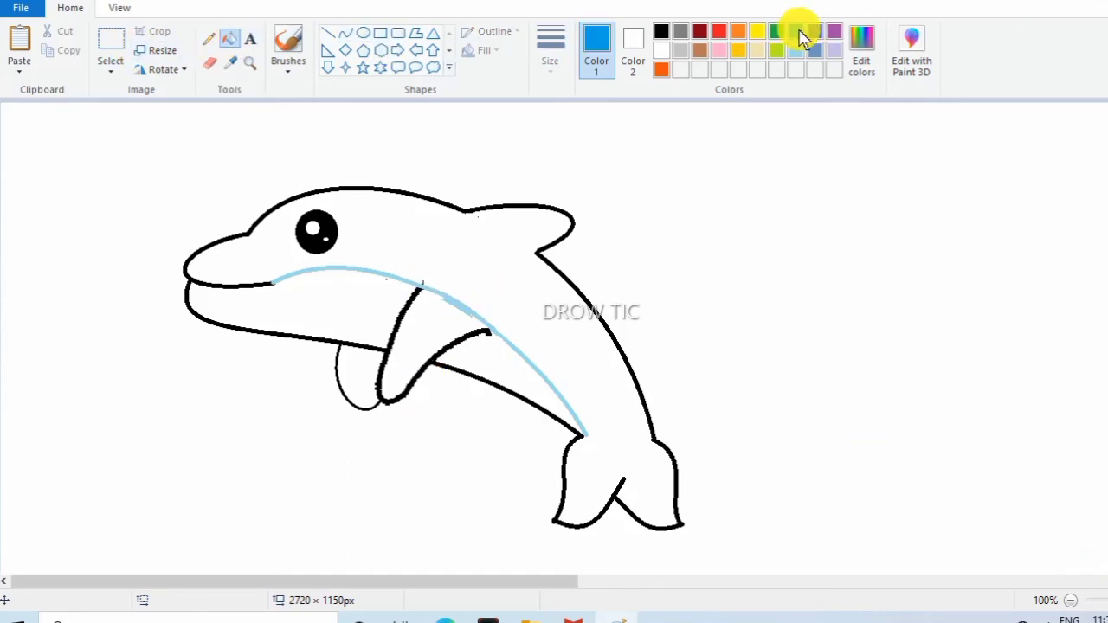
click(475, 264)
click(795, 51)
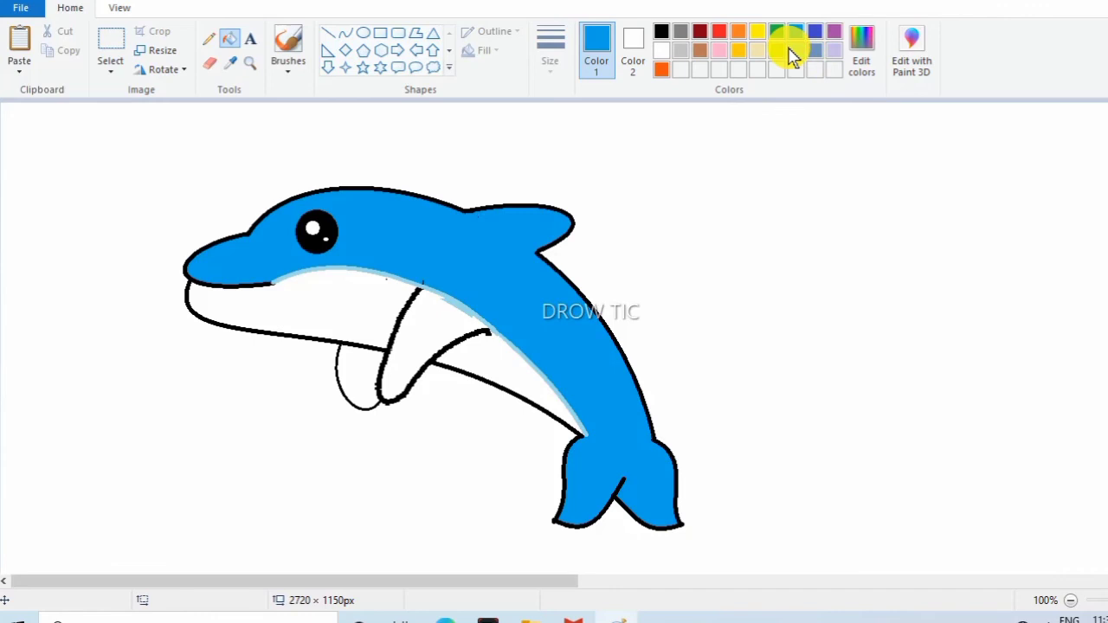
click(465, 274)
click(358, 376)
click(437, 335)
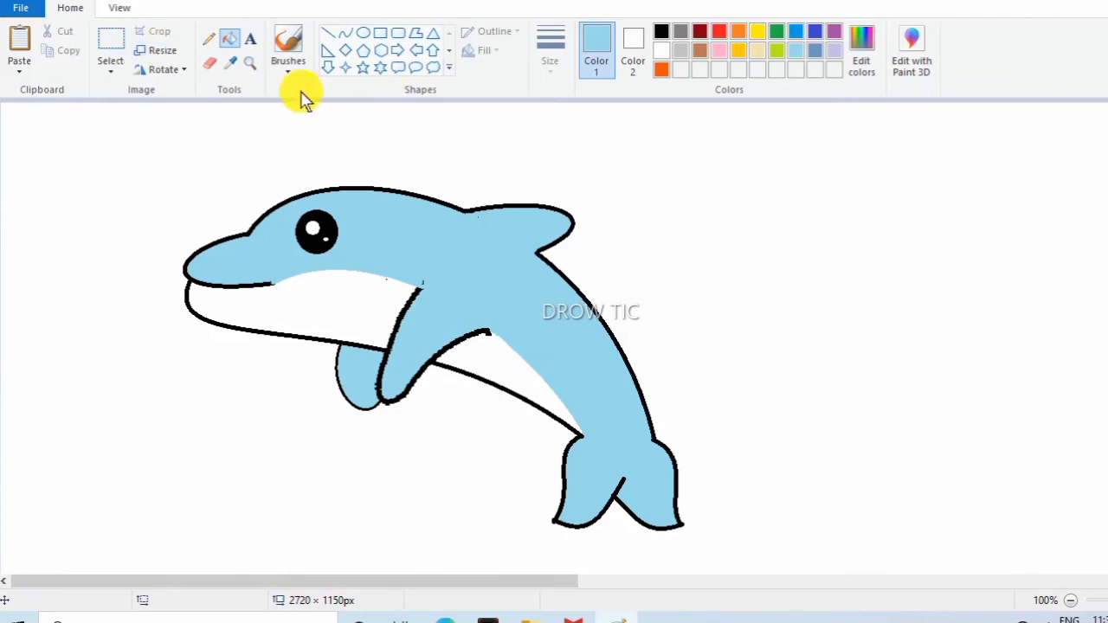
Erase the black stub at the upper end of the front flipper's rear edge with a smaller eraser at 300% zoom.
click(250, 63)
click(489, 341)
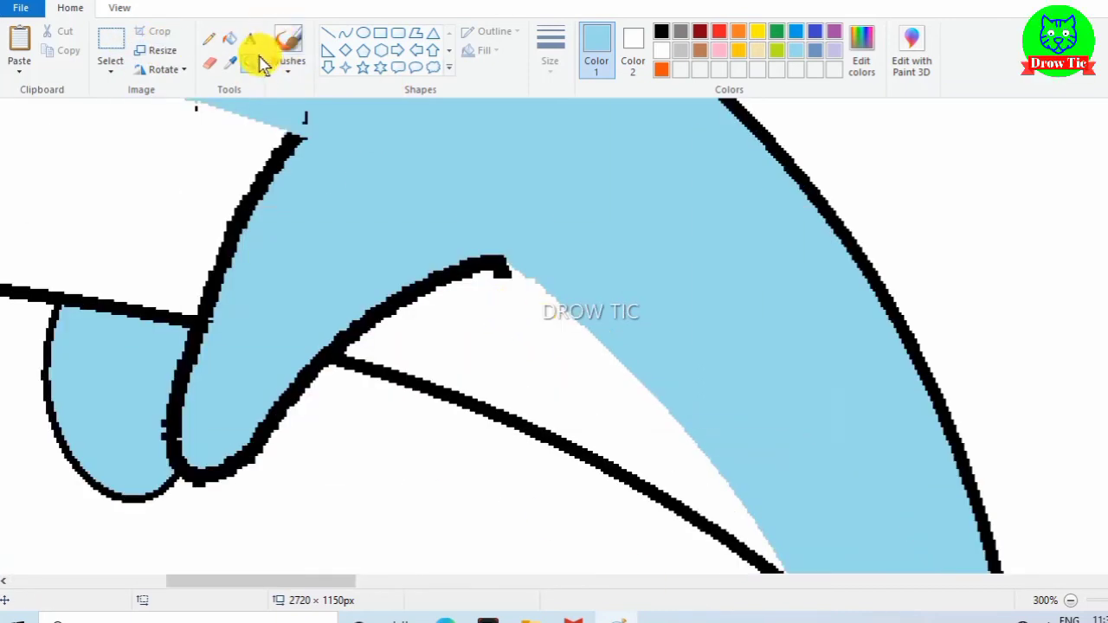
click(209, 62)
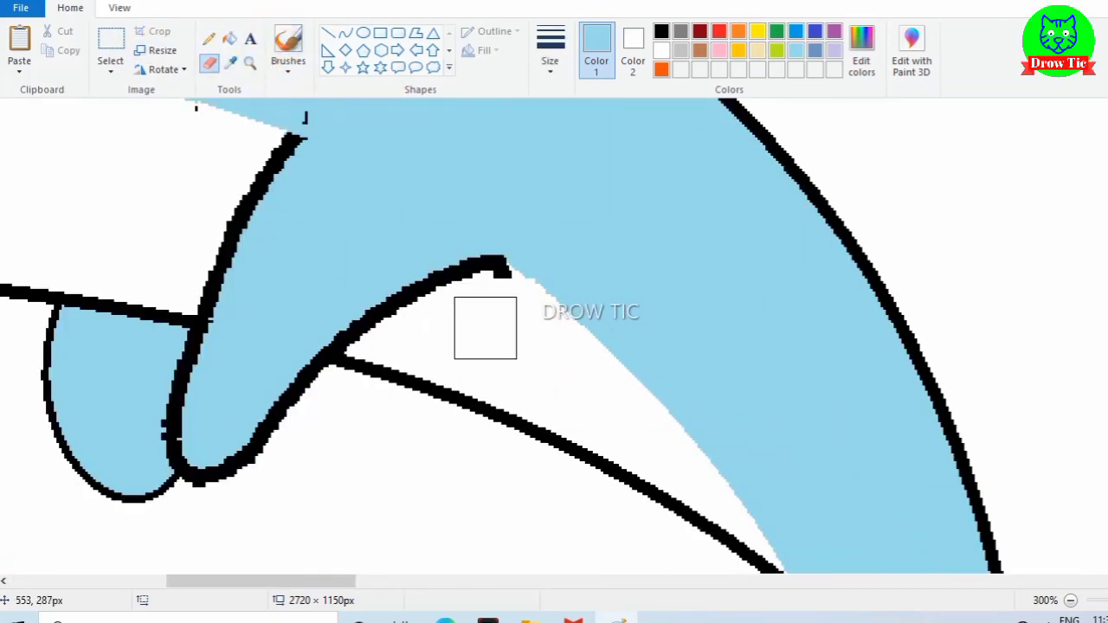
key(ctrl+minus)
key(ctrl+minus)
key(ctrl+minus)
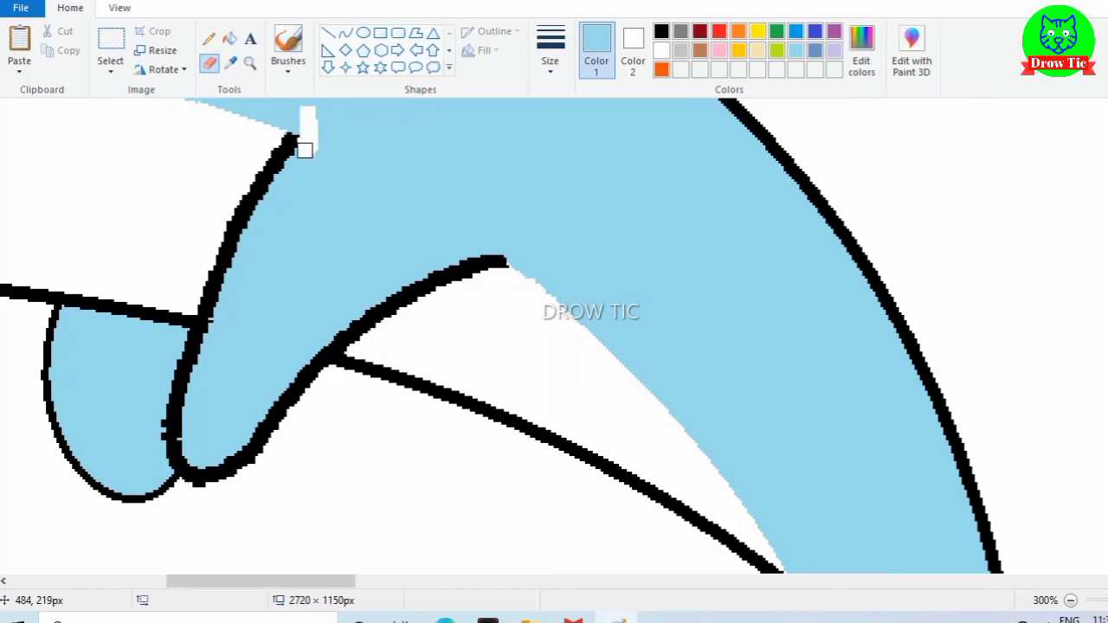
Erase the stray black mark at the upper end of the flipper's front edge and fill the white eraser trails with light blue.
mouse_move(305, 150)
mouse_down()
mouse_move(339, 226)
mouse_move(529, 257)
mouse_up()
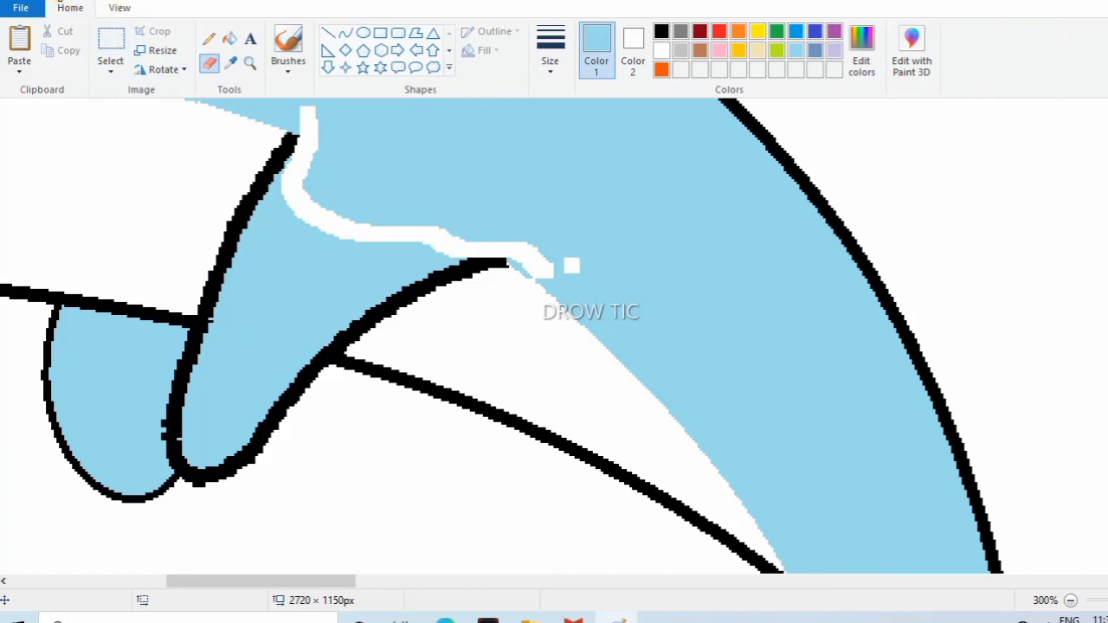
key(ctrl+z)
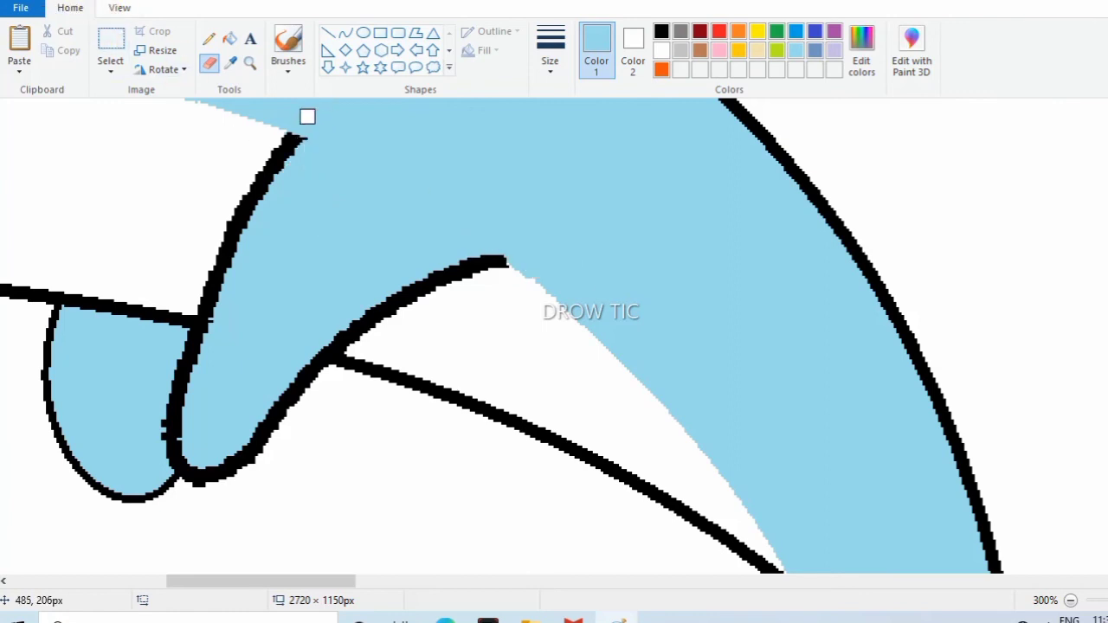
mouse_move(300, 166)
mouse_down()
mouse_move(441, 208)
mouse_move(500, 234)
mouse_up()
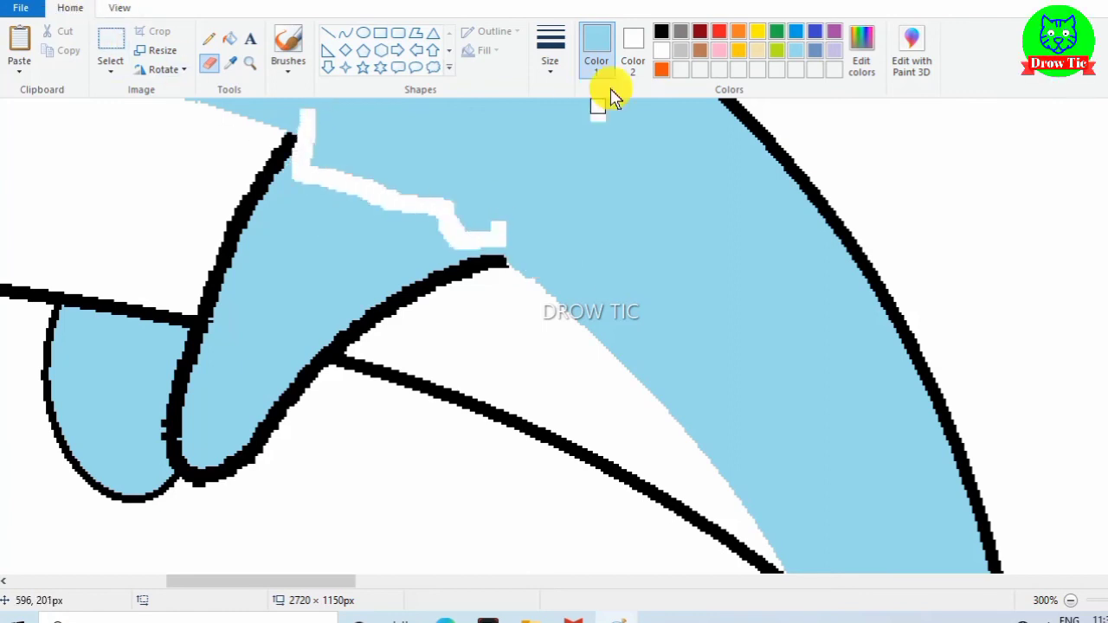
click(231, 39)
click(600, 114)
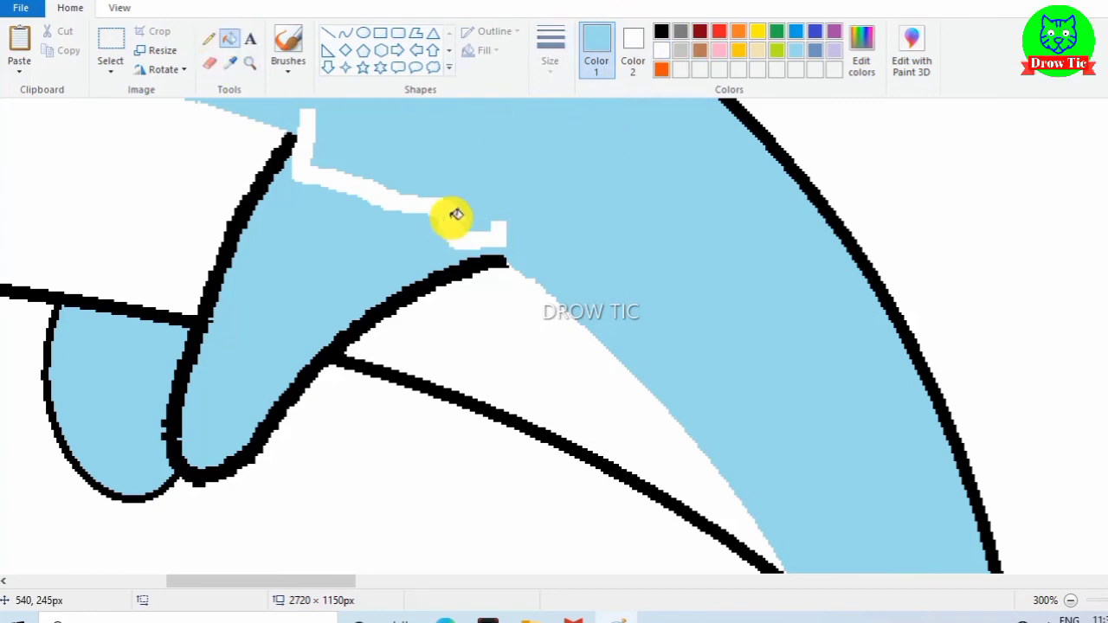
click(453, 216)
click(249, 63)
right_click(282, 182)
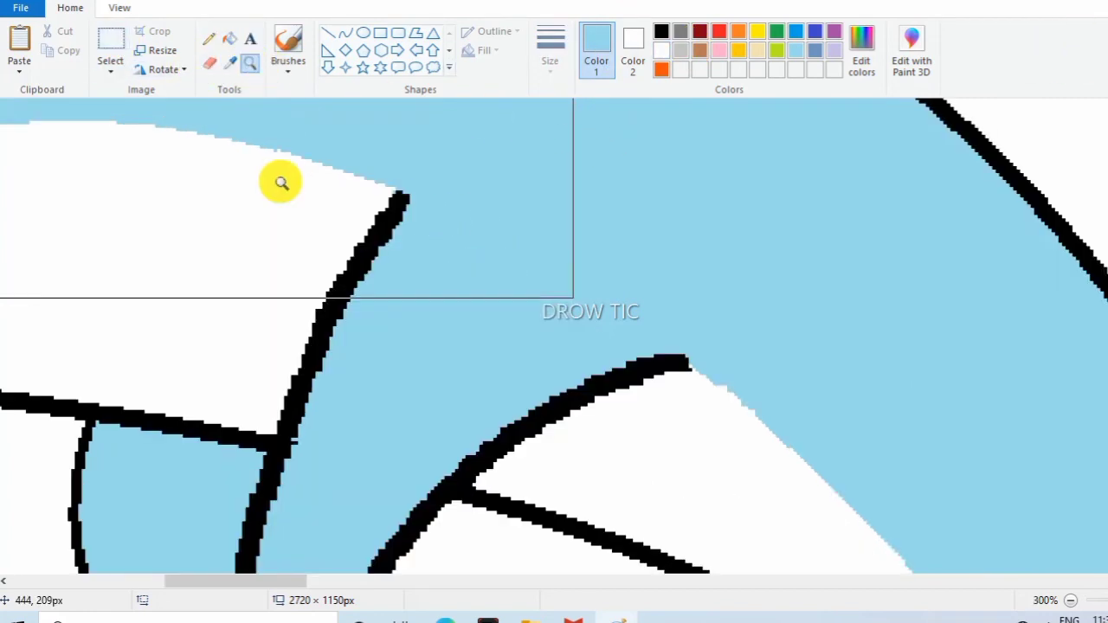
Select the whole dolphin, enlarge it to 804 × 567 px and shift it slightly to the right on the canvas.
right_click(35, 144)
right_click(510, 359)
click(99, 168)
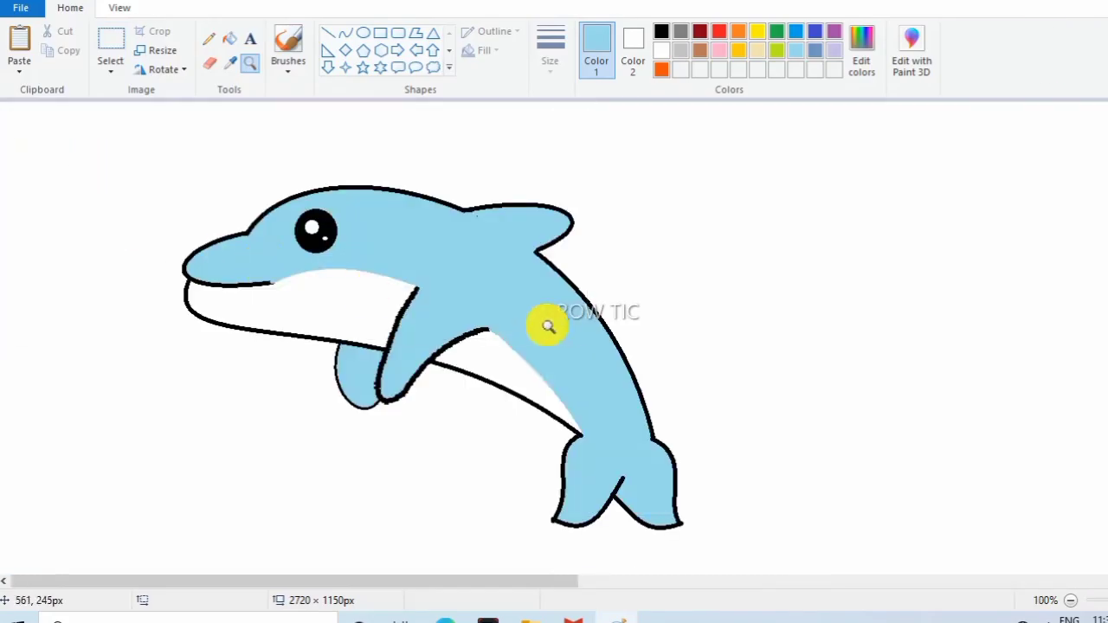
click(111, 45)
drag(136, 134, 730, 552)
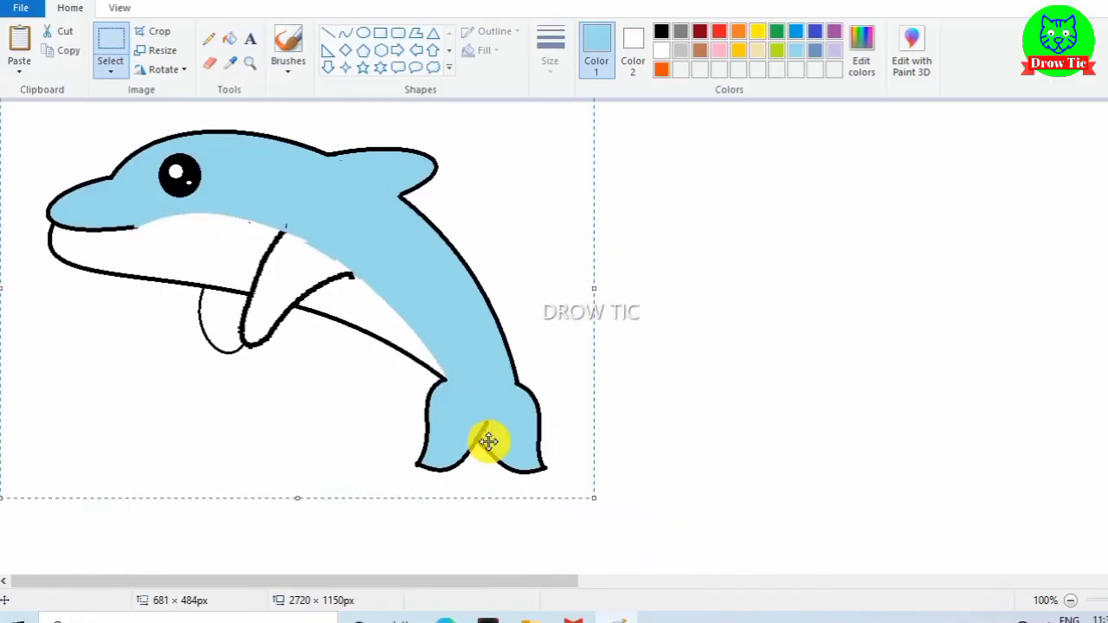
drag(595, 504, 702, 571)
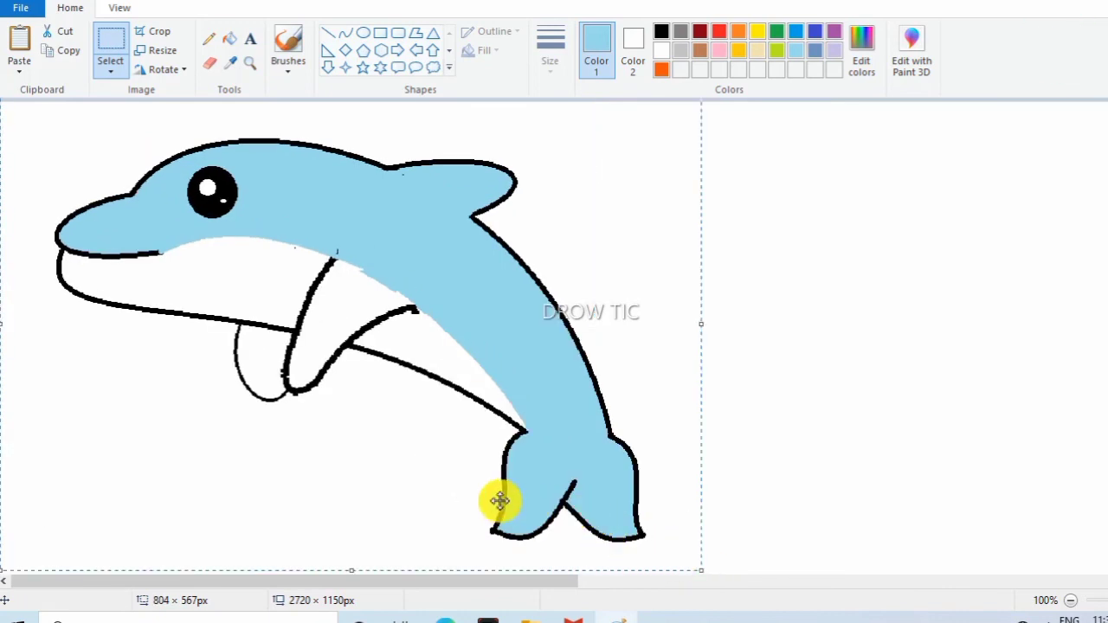
drag(407, 467, 426, 467)
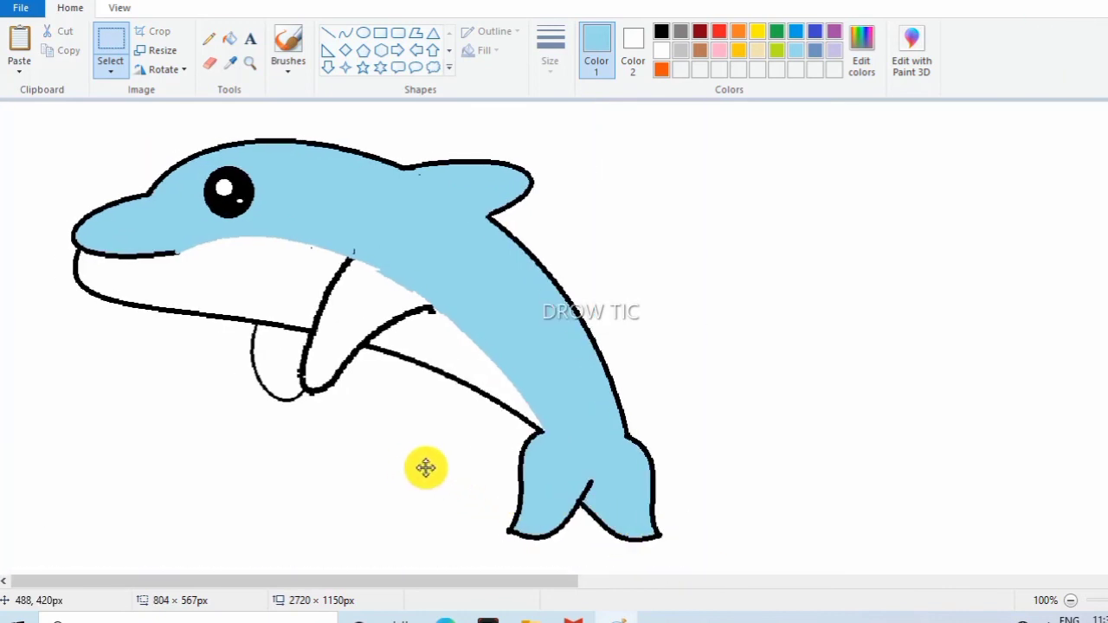
click(787, 450)
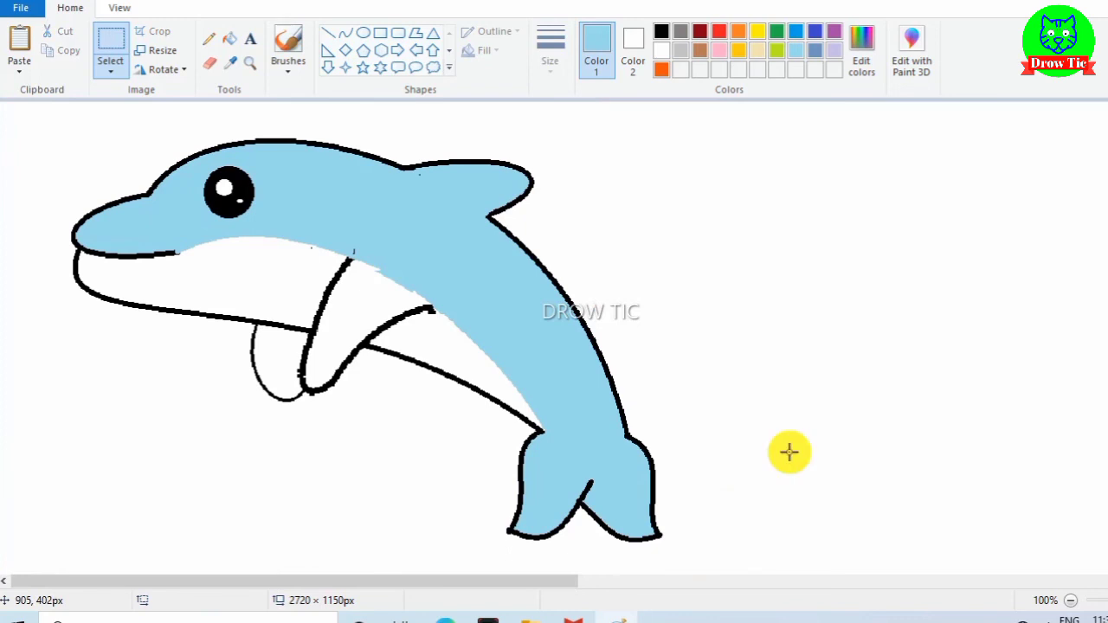
Erase along the ragged body edge above the front flipper and fill both flippers with light blue.
click(211, 63)
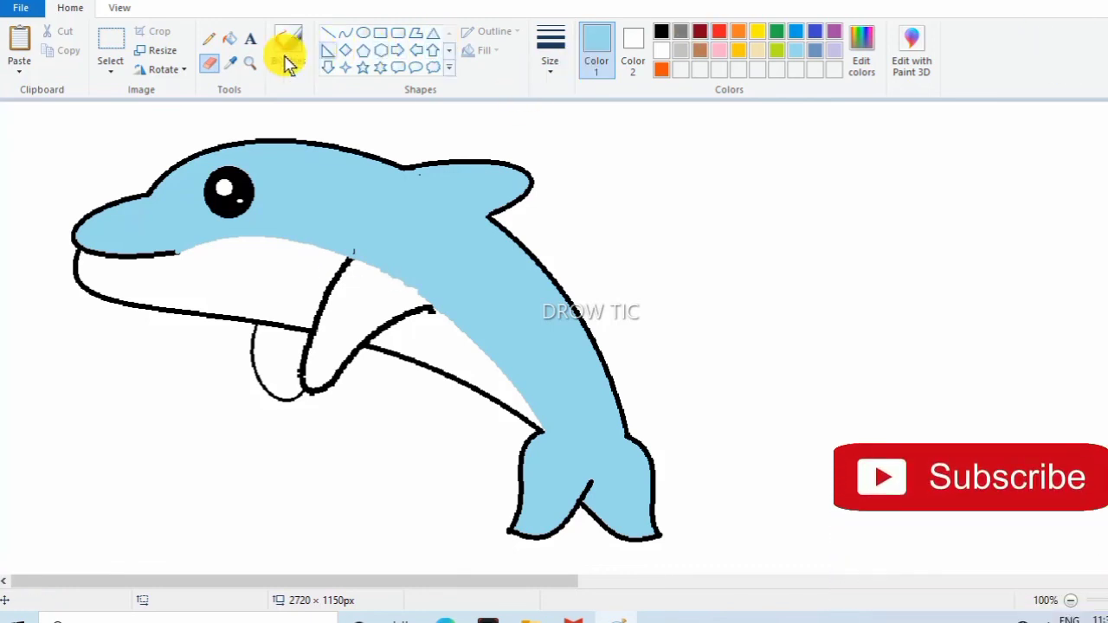
click(229, 40)
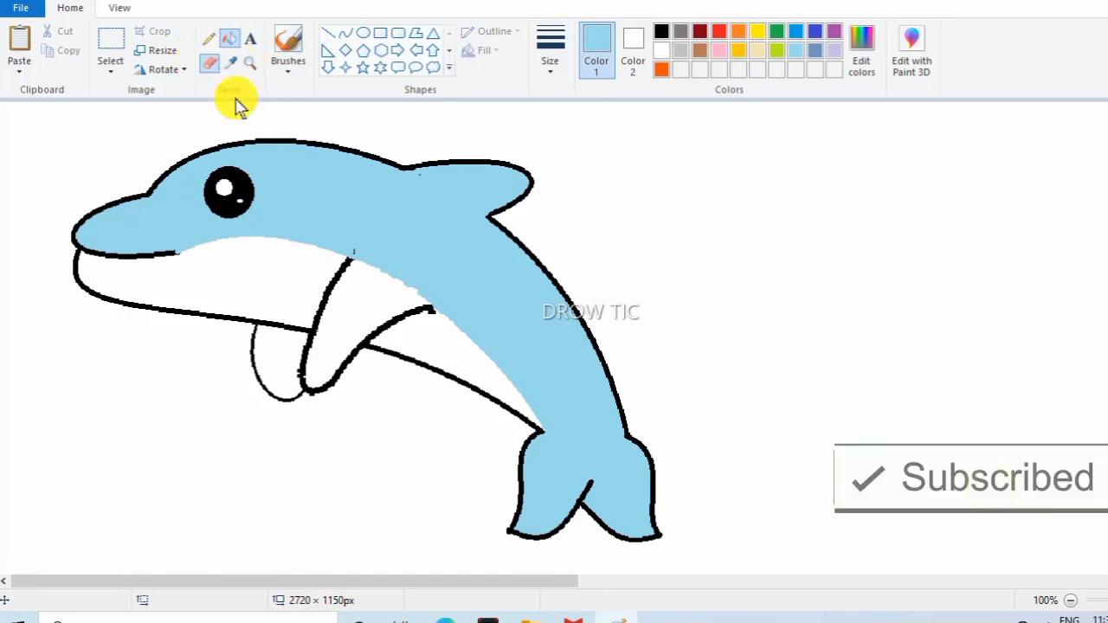
click(293, 358)
click(381, 300)
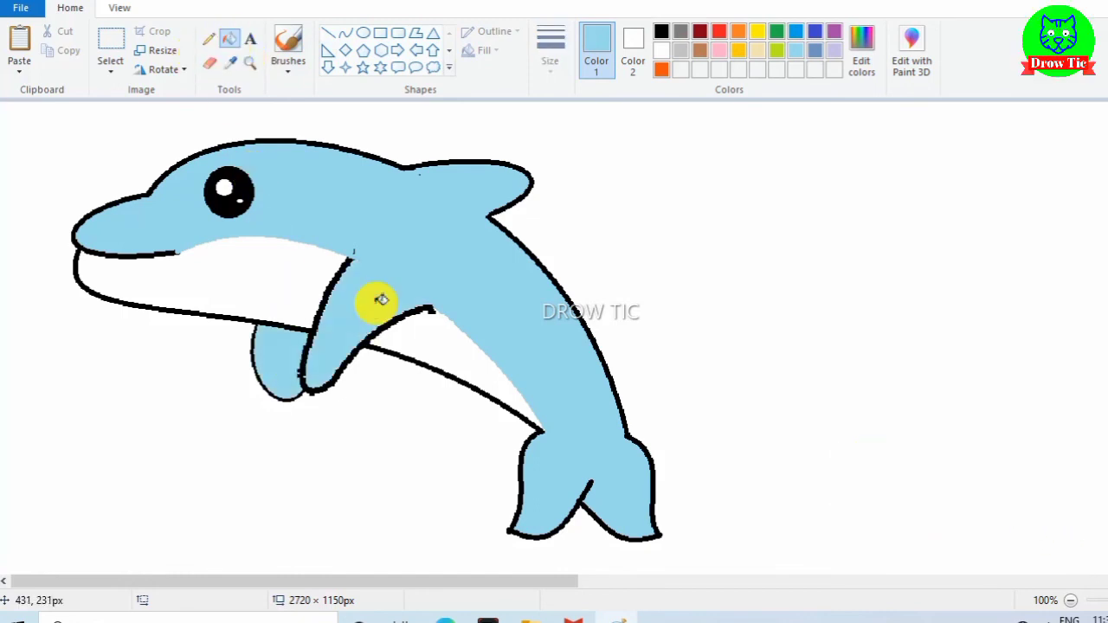